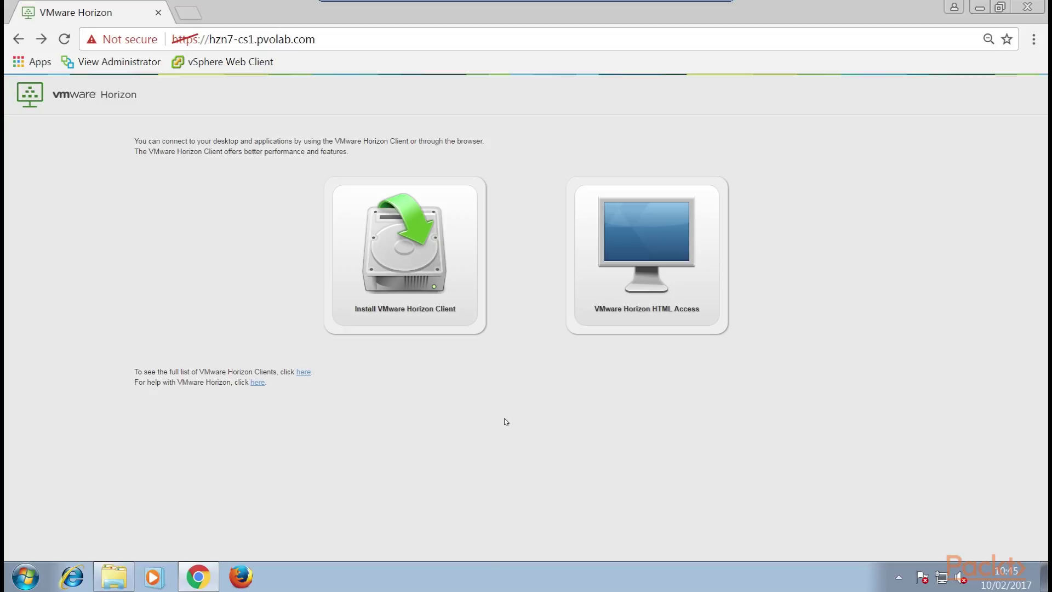
Sign in to browser-based Horizon access with the first user's credentials on the PVOLAB domain.
{"action": "left_click", "coordinate": [651, 258]}
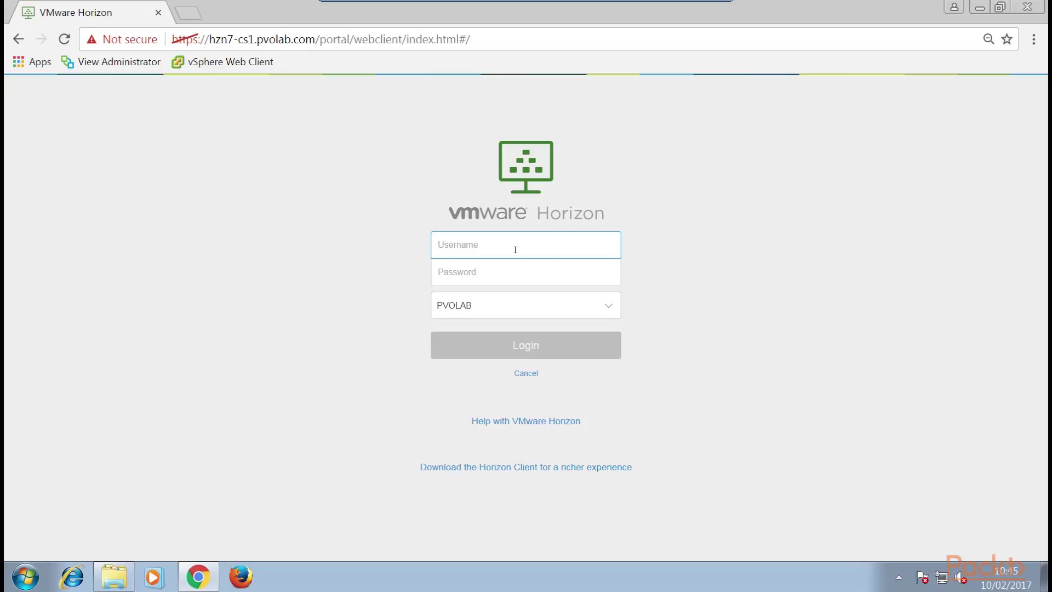
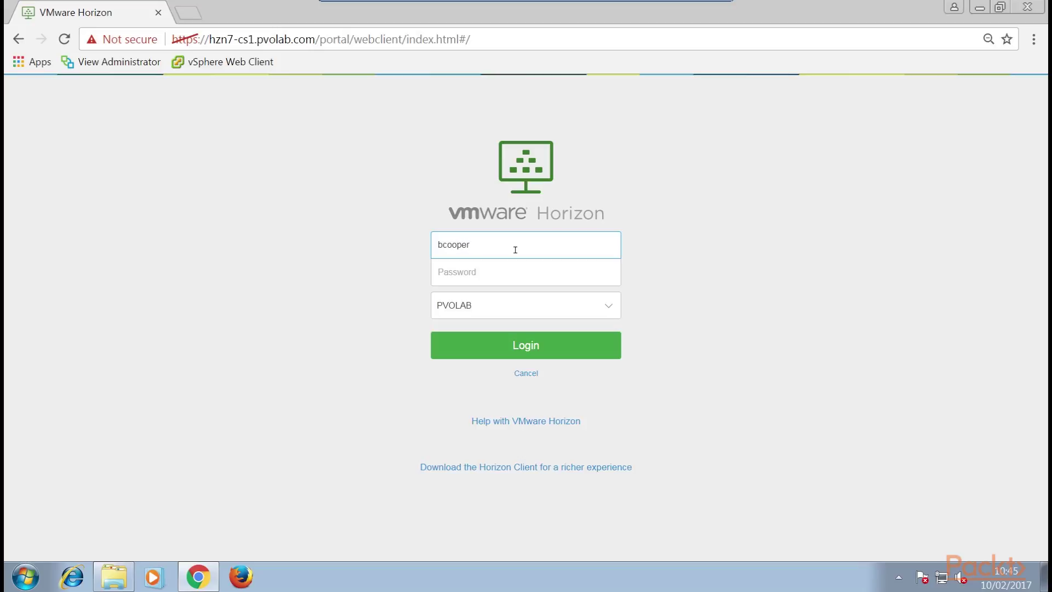
{"action": "key", "text": "Tab"}
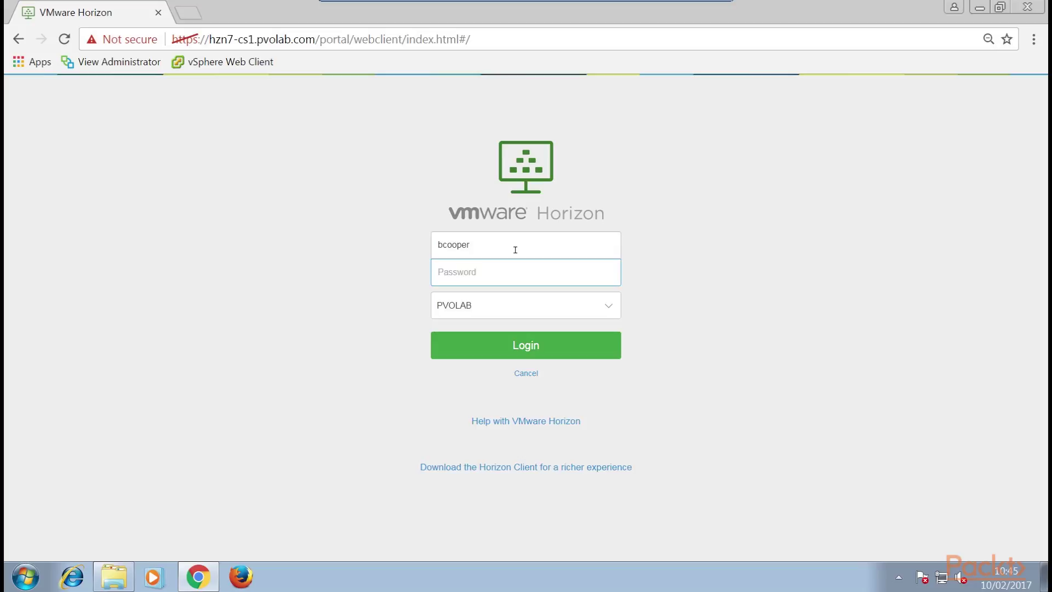
{"action": "type", "text": "***********"}
{"action": "left_click", "coordinate": [527, 308]}
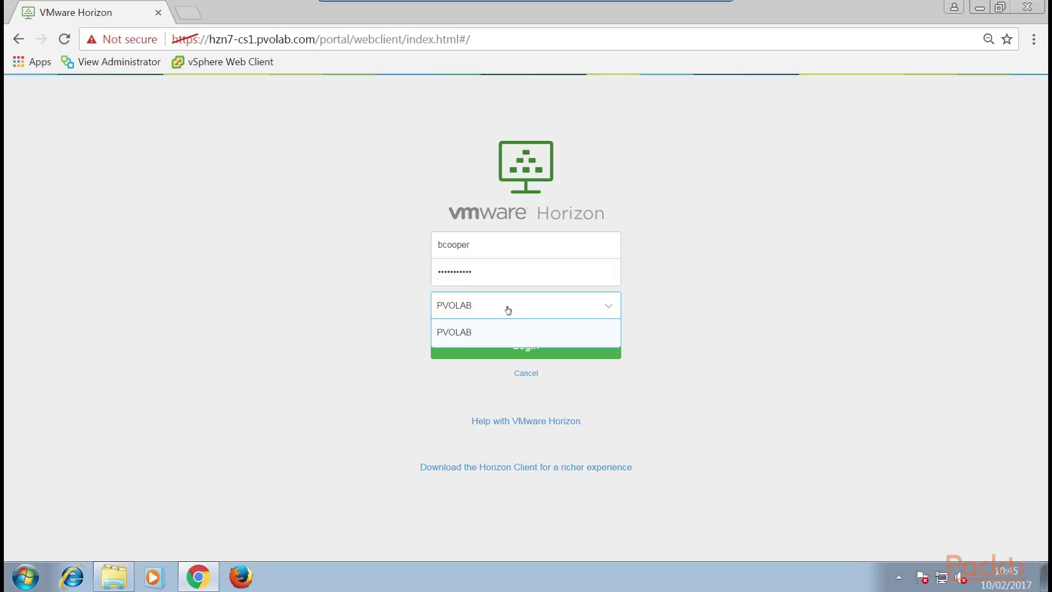
{"action": "left_click", "coordinate": [508, 306]}
{"action": "left_click", "coordinate": [525, 350]}
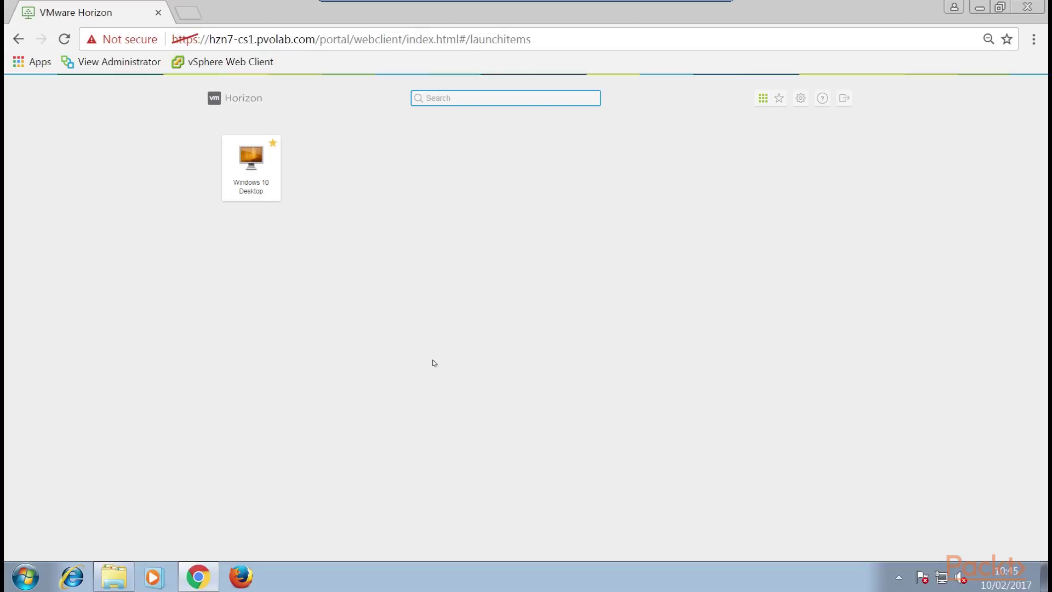
Start the Windows 10 Desktop session and reveal the sidebar of running and available desktops.
{"action": "left_click", "coordinate": [261, 174]}
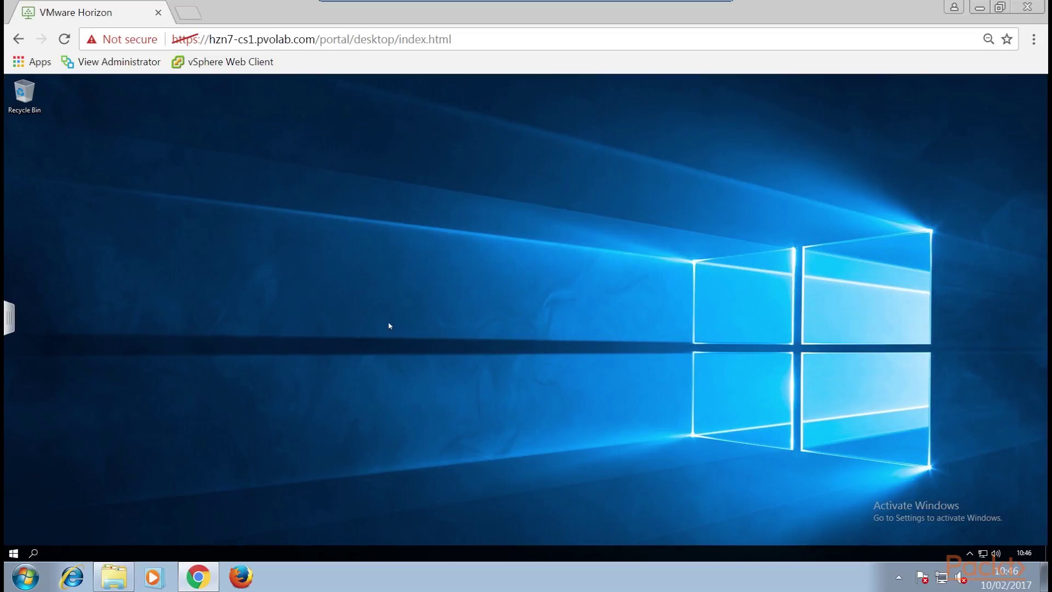
{"action": "right_click", "coordinate": [368, 304]}
{"action": "left_click", "coordinate": [292, 308]}
{"action": "left_click", "coordinate": [11, 320]}
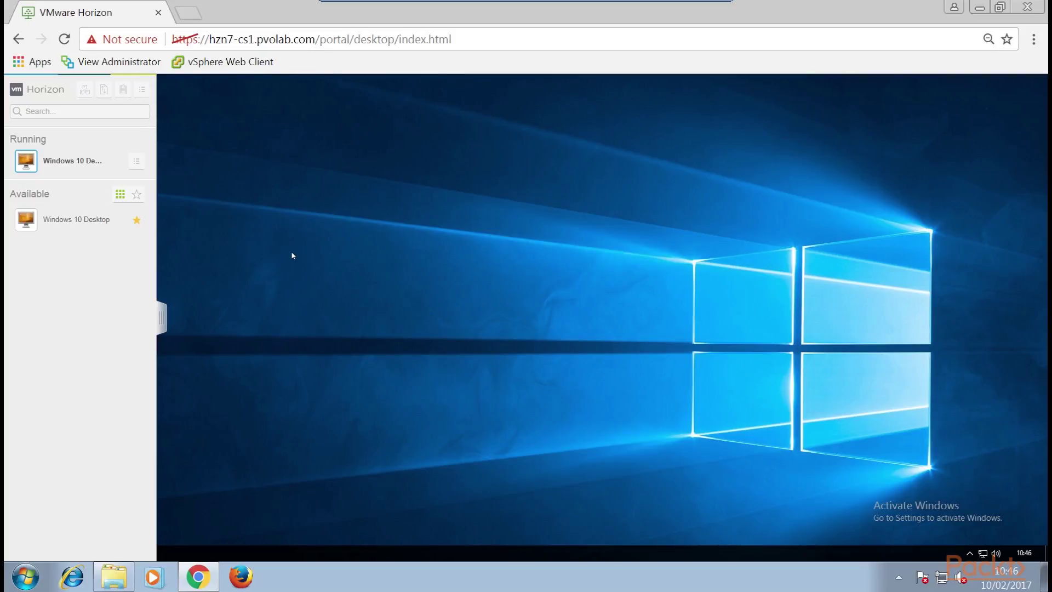
Log off the running Windows 10 Desktop and close the Disconnected notice.
{"action": "left_click", "coordinate": [137, 163]}
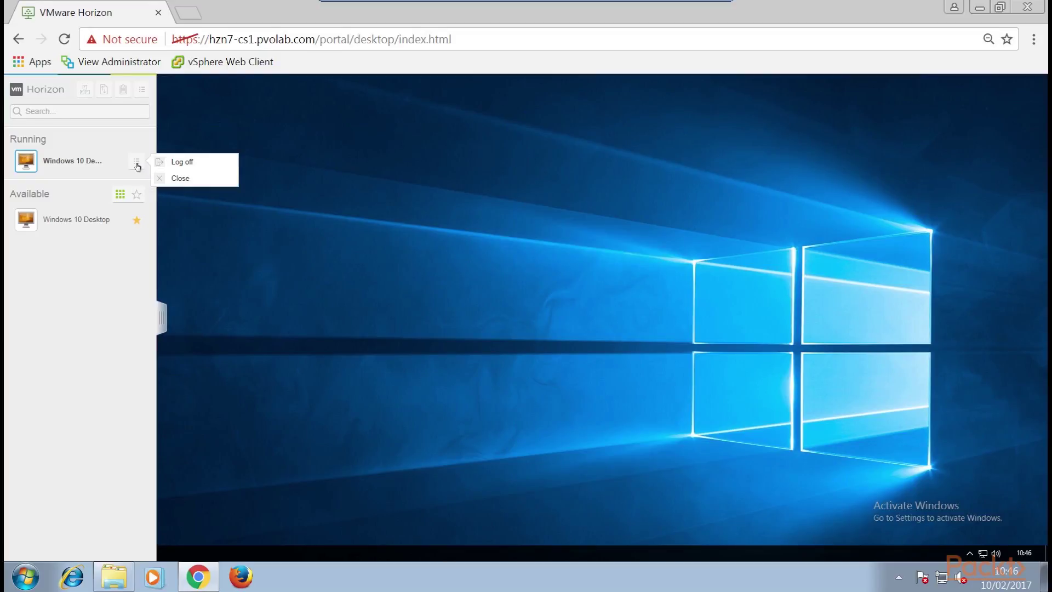
{"action": "left_click", "coordinate": [178, 166]}
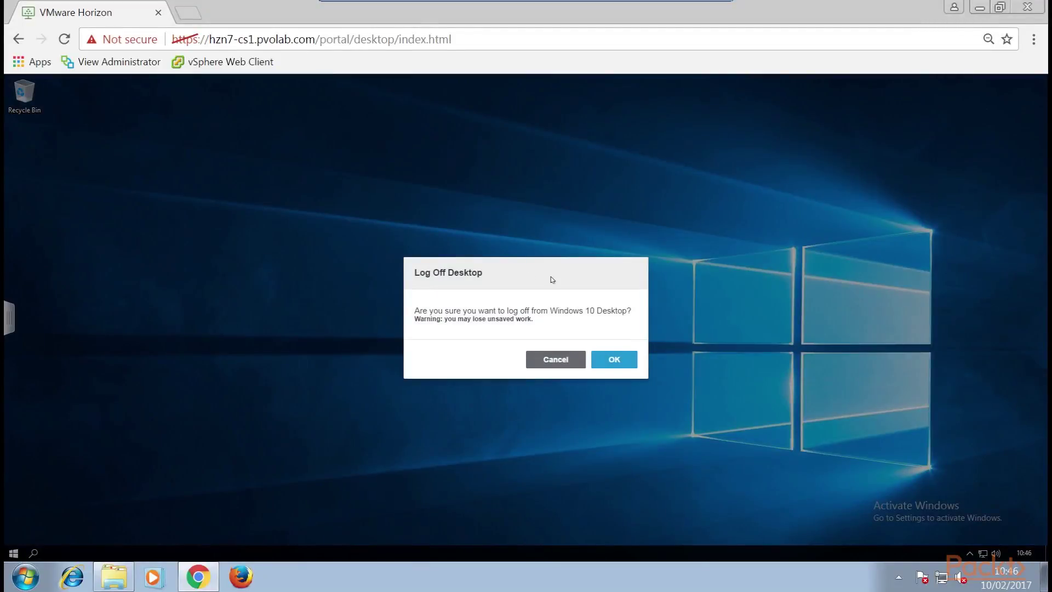
{"action": "left_click", "coordinate": [625, 367]}
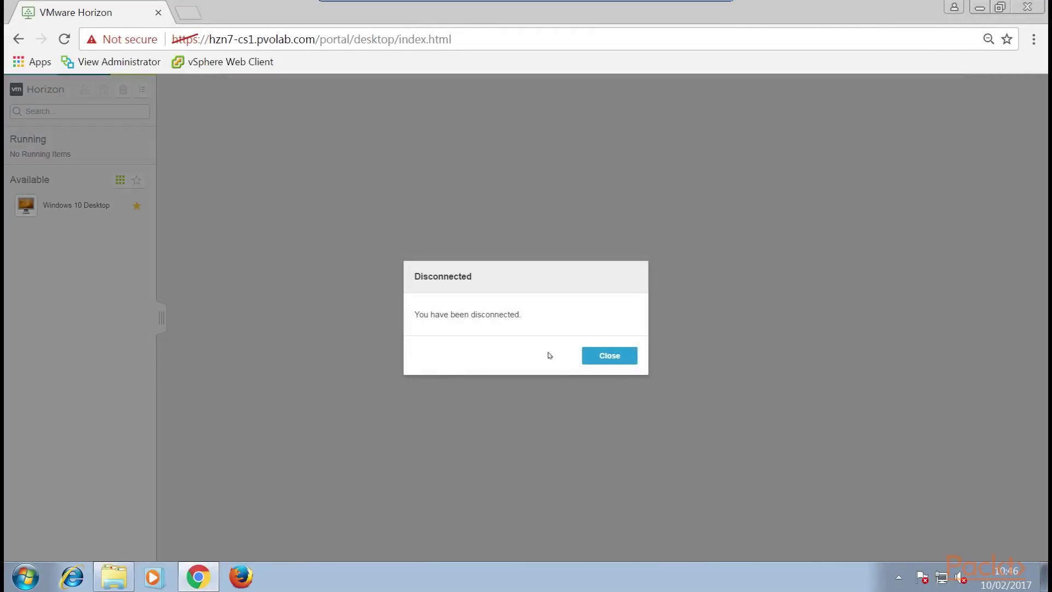
{"action": "left_click", "coordinate": [621, 356]}
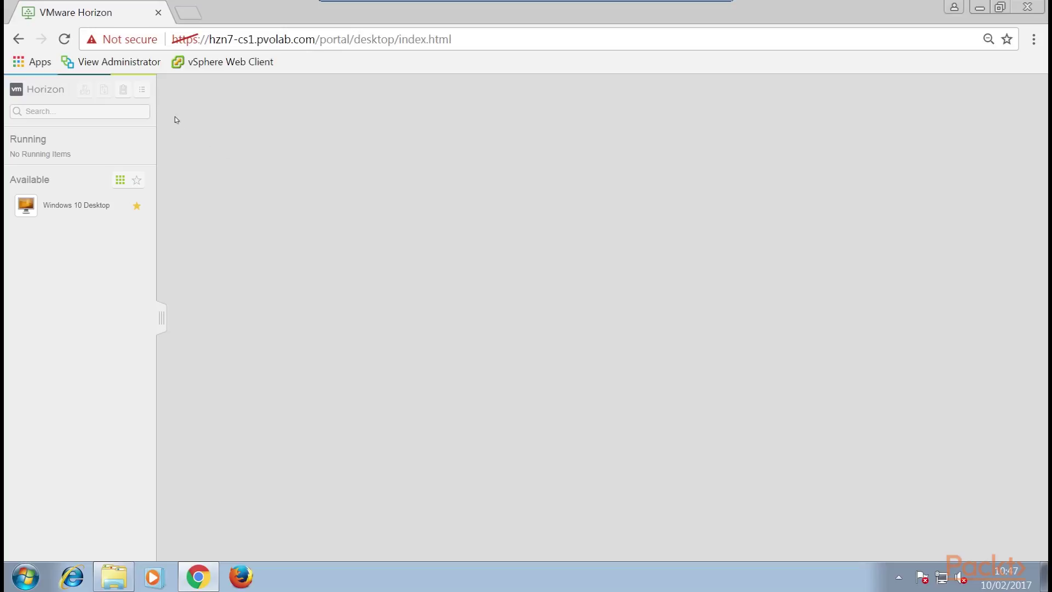
Log out of the Horizon account and confirm with OK.
{"action": "left_click", "coordinate": [143, 90]}
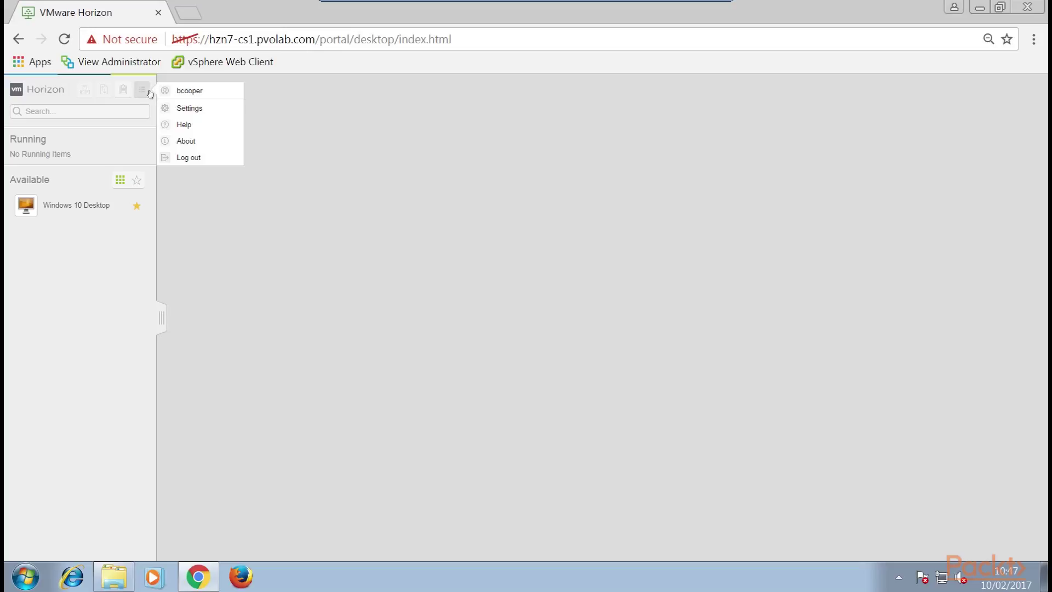
{"action": "left_click", "coordinate": [190, 159]}
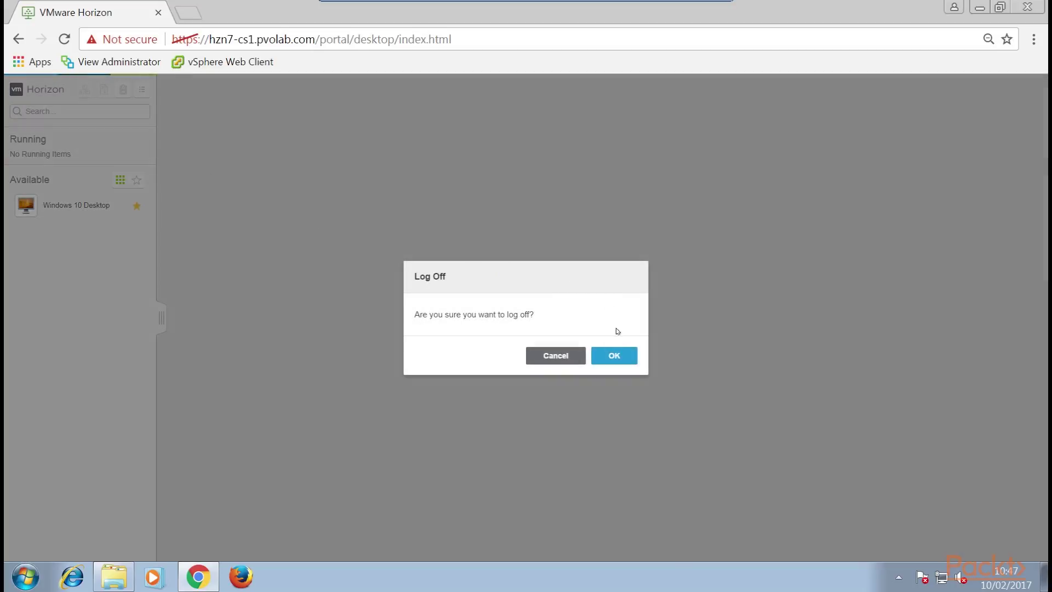
{"action": "left_click", "coordinate": [615, 356]}
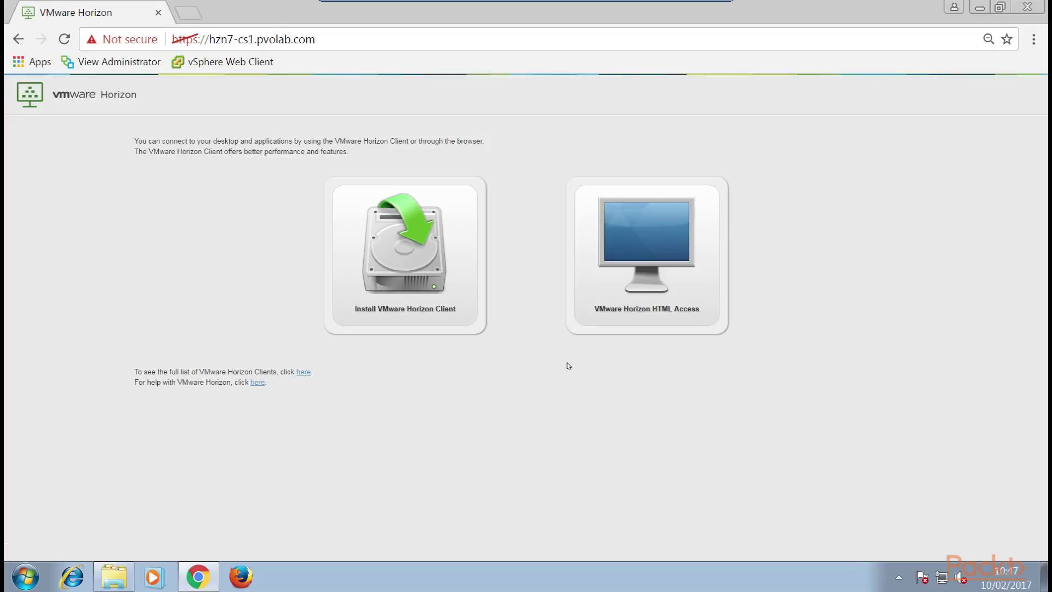
Sign in to Horizon HTML Access with the second user's username and password.
{"action": "left_click", "coordinate": [635, 253]}
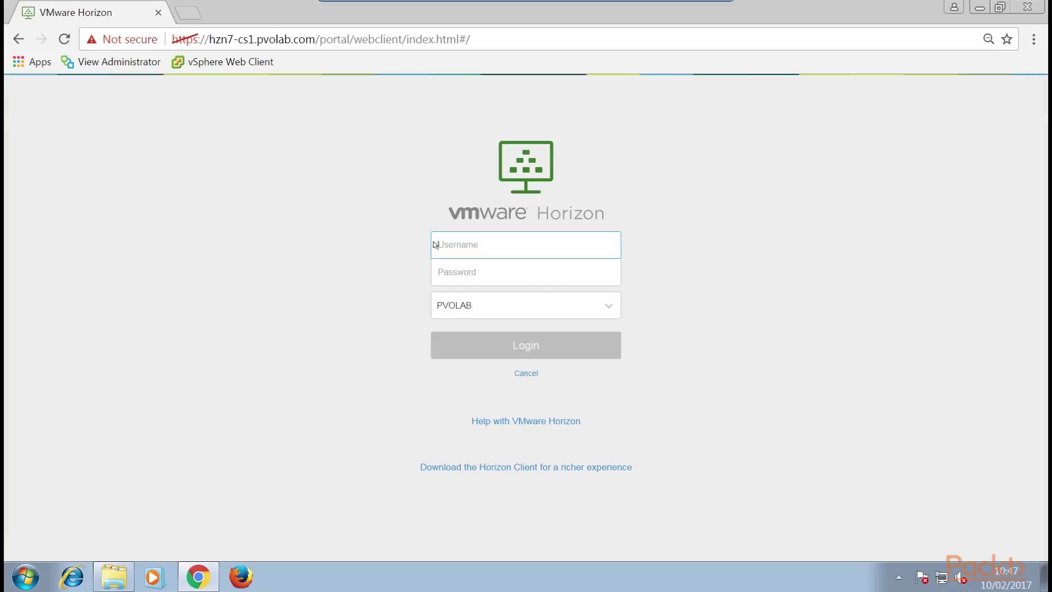
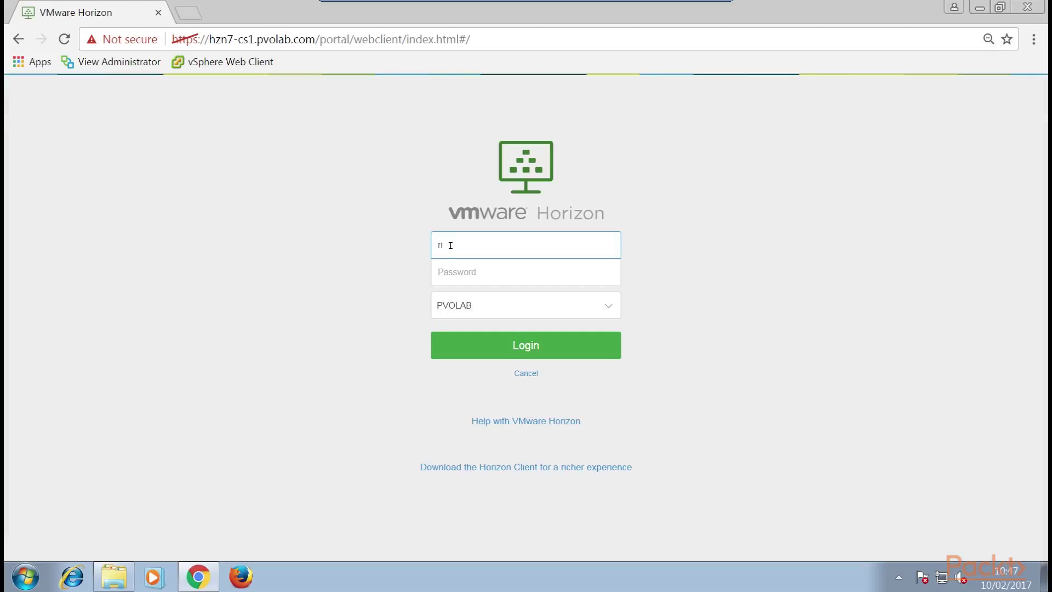
{"action": "key", "text": "Tab"}
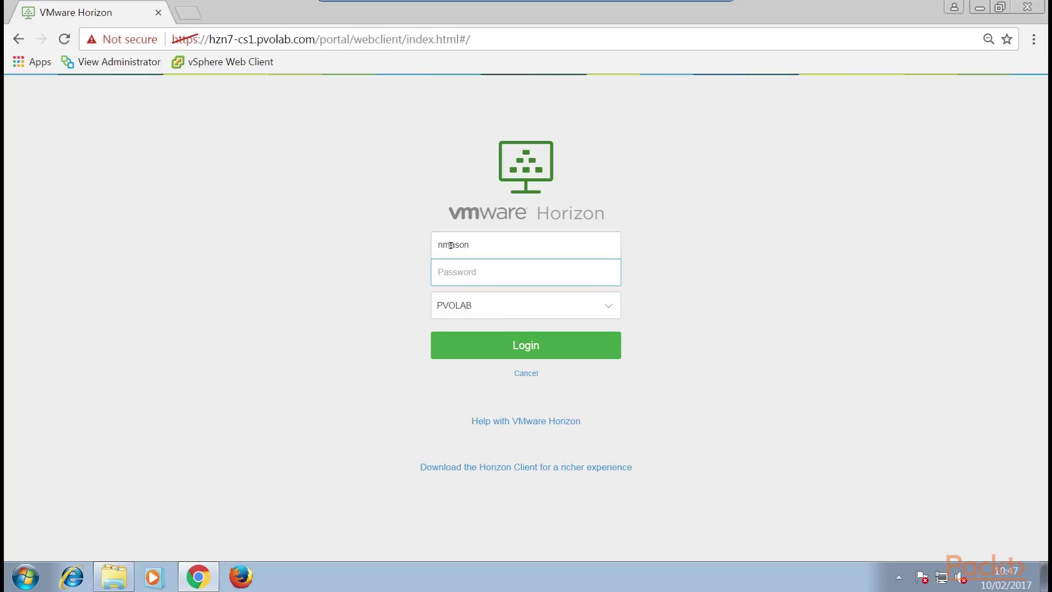
{"action": "type", "text": "***********"}
{"action": "left_click", "coordinate": [500, 344]}
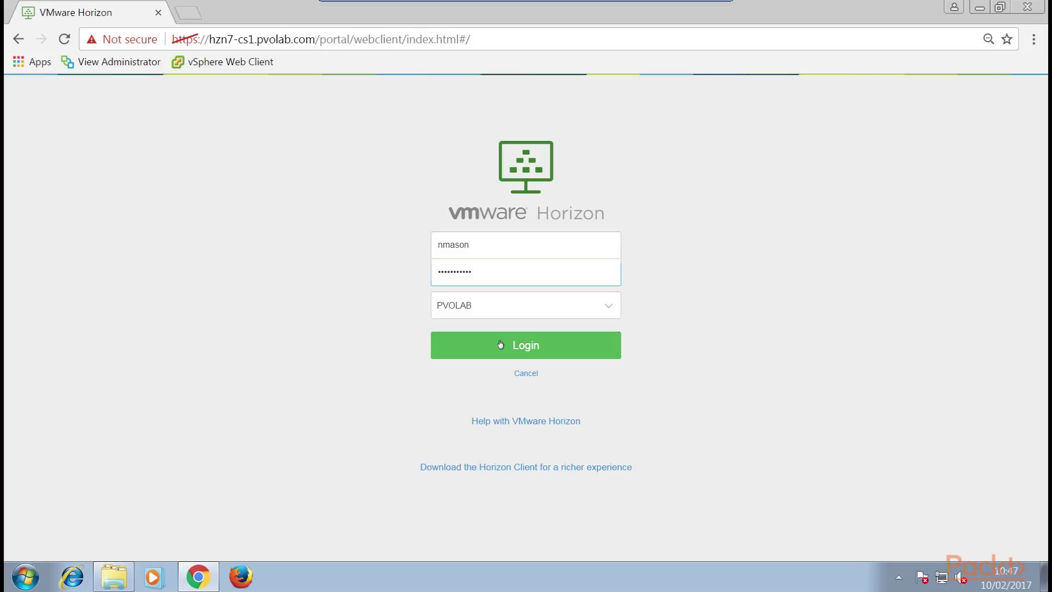
{"action": "left_click", "coordinate": [500, 344]}
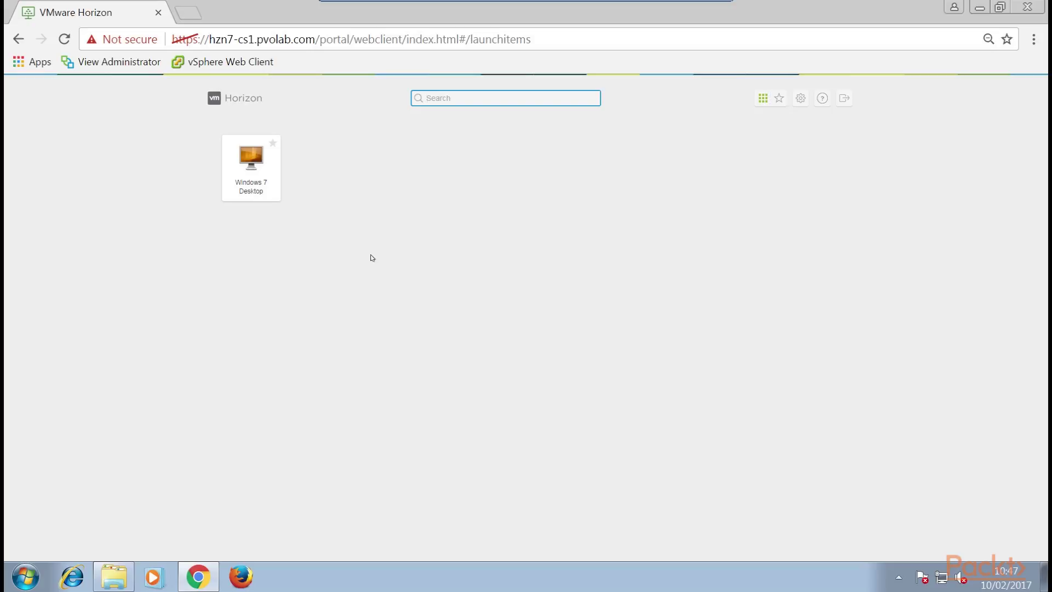
Start the Windows 7 Desktop session and reveal the sidebar of running desktops.
{"action": "left_click", "coordinate": [269, 180]}
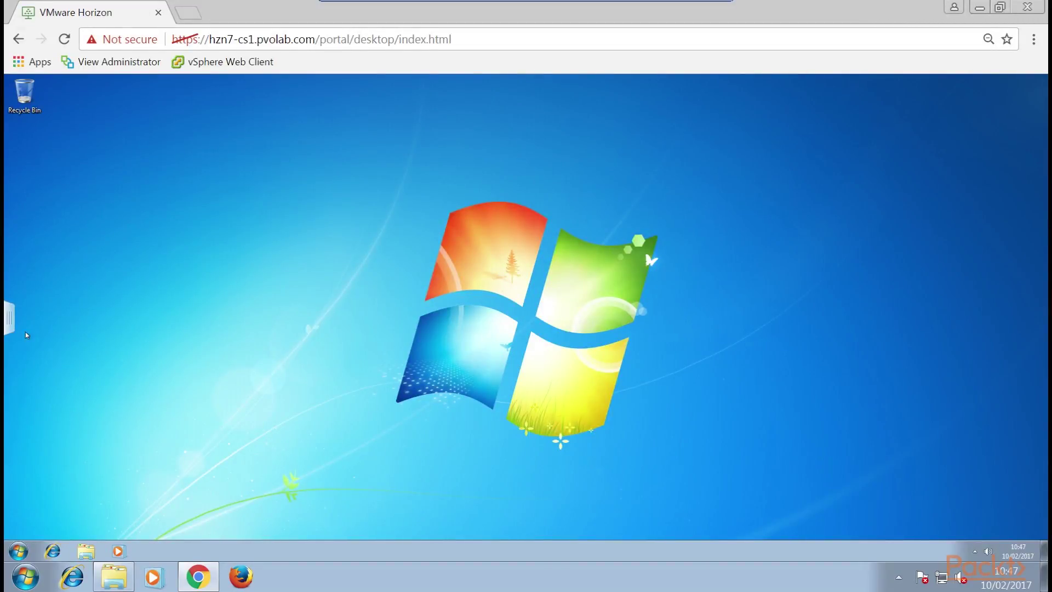
{"action": "left_click", "coordinate": [8, 325]}
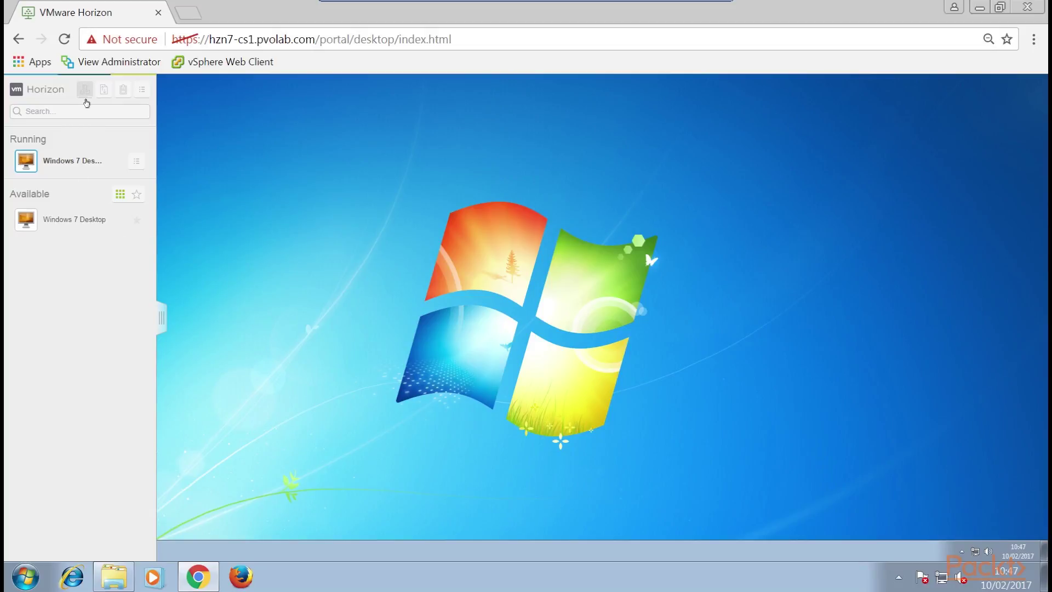
Log off the running Windows 7 Desktop and close the Disconnected notice.
{"action": "left_click", "coordinate": [138, 161]}
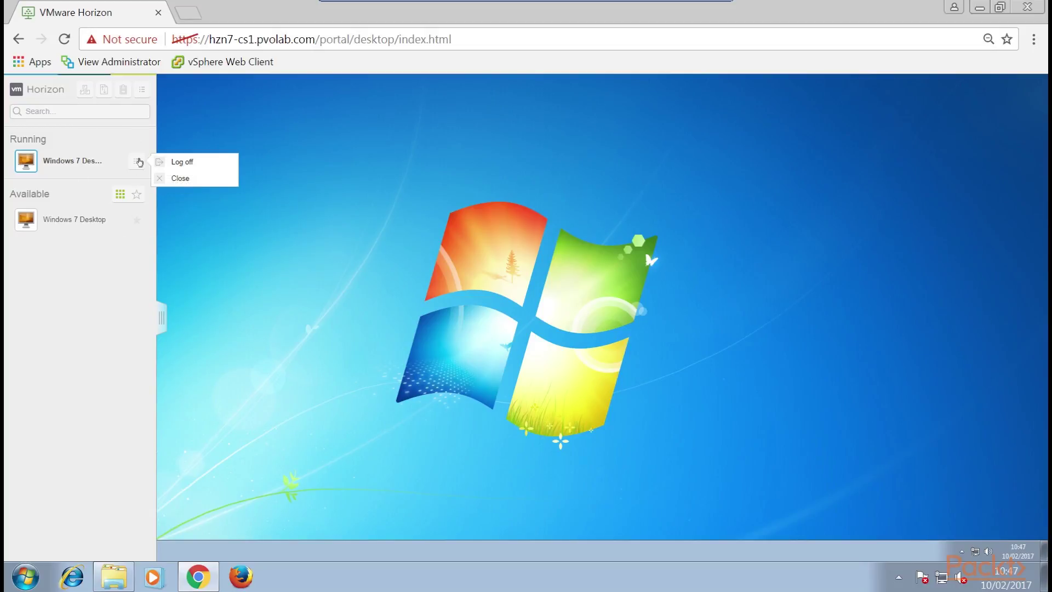
{"action": "left_click", "coordinate": [187, 162]}
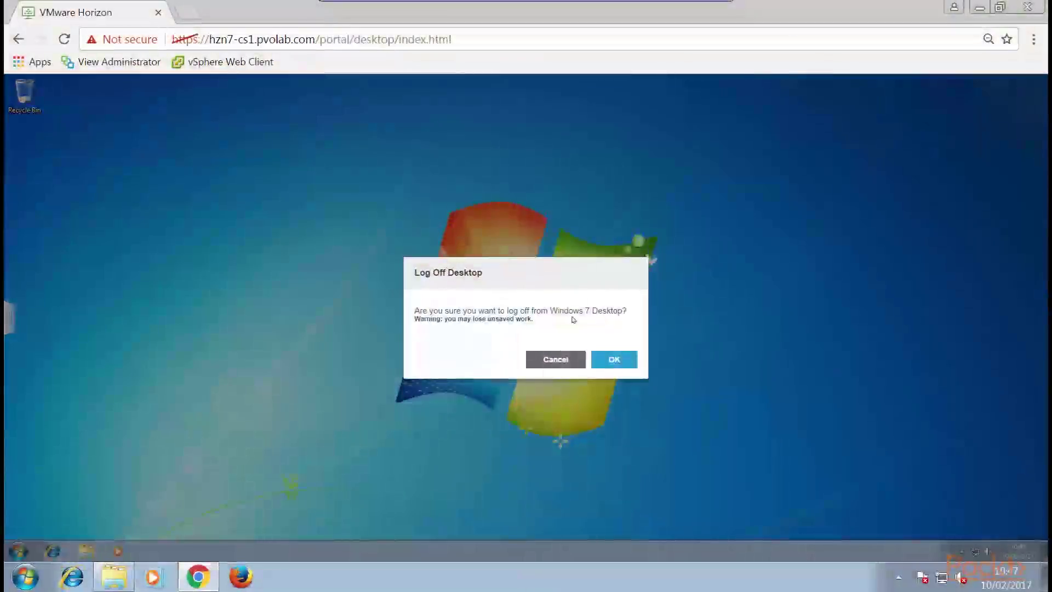
{"action": "left_click", "coordinate": [629, 361]}
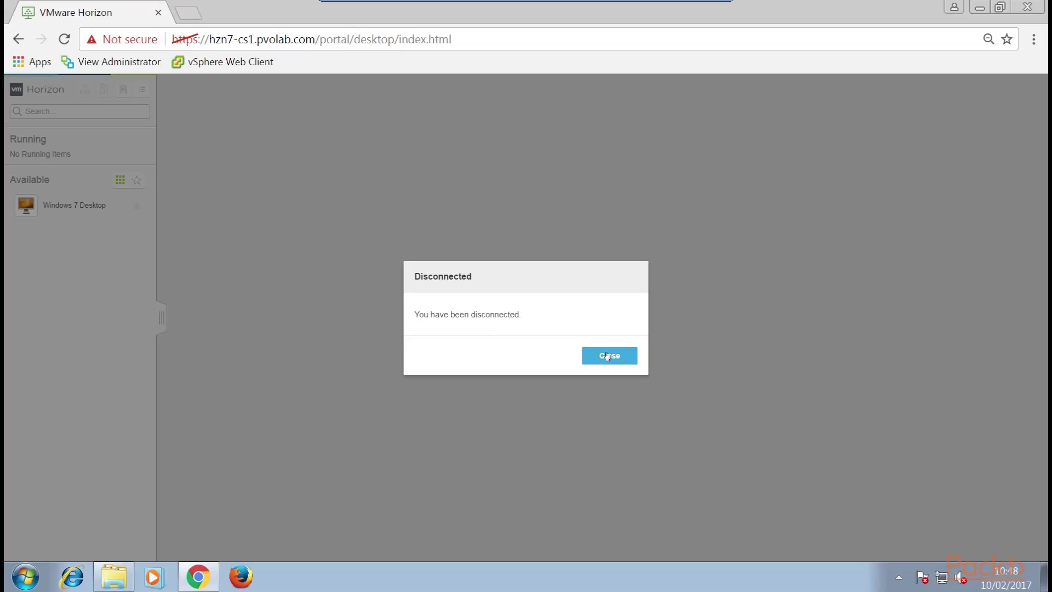
{"action": "left_click", "coordinate": [608, 356]}
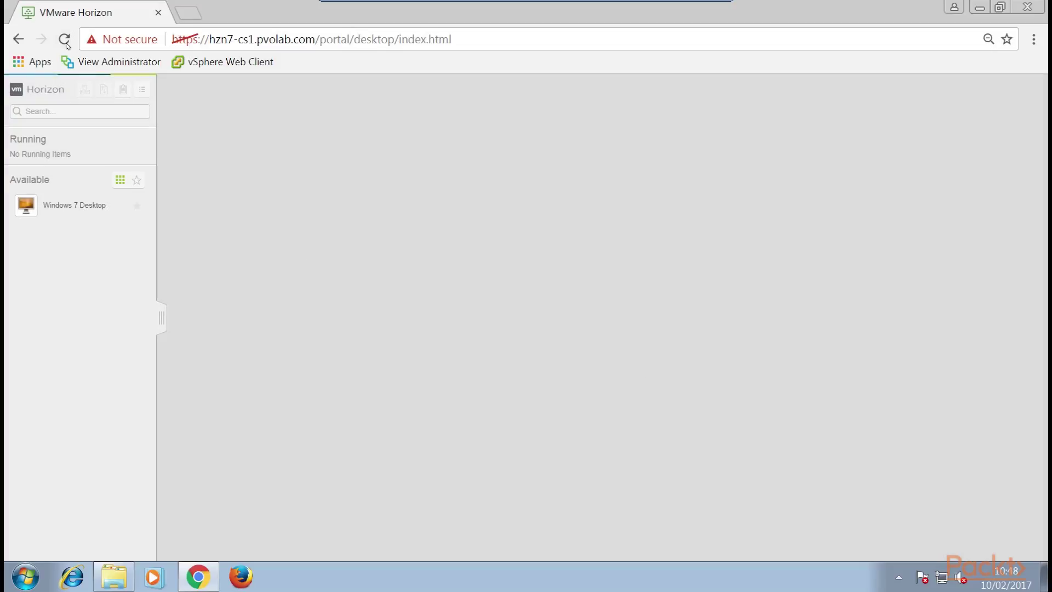
Log out of the Horizon portal account and confirm with OK.
{"action": "left_click", "coordinate": [142, 90]}
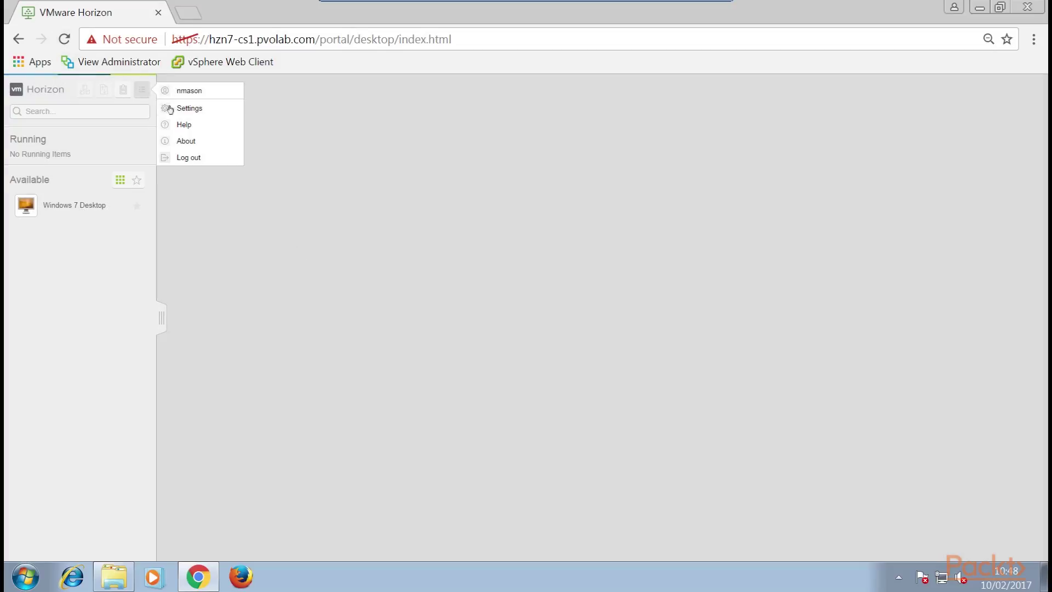
{"action": "left_click", "coordinate": [198, 157]}
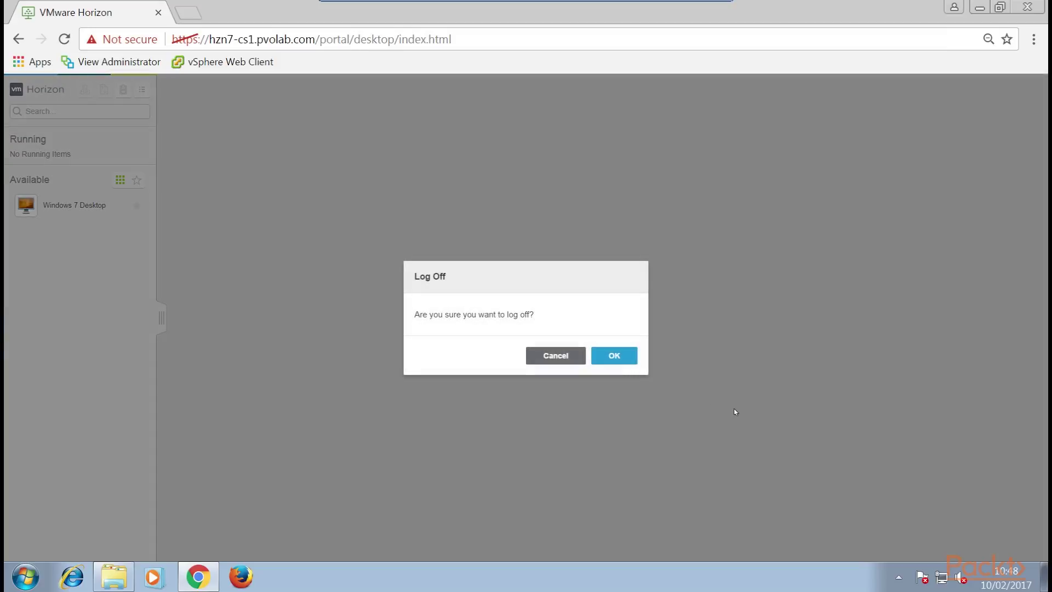
{"action": "left_click", "coordinate": [617, 360]}
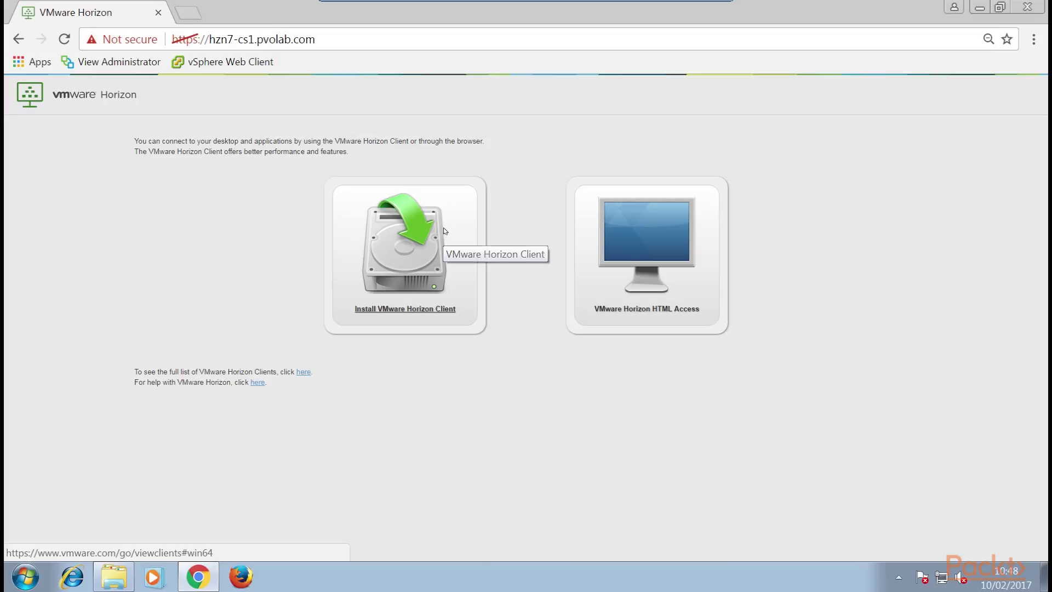
Attempt the Install VMware Horizon Client download, which fails, then minimize Chrome.
{"action": "left_click", "coordinate": [446, 231]}
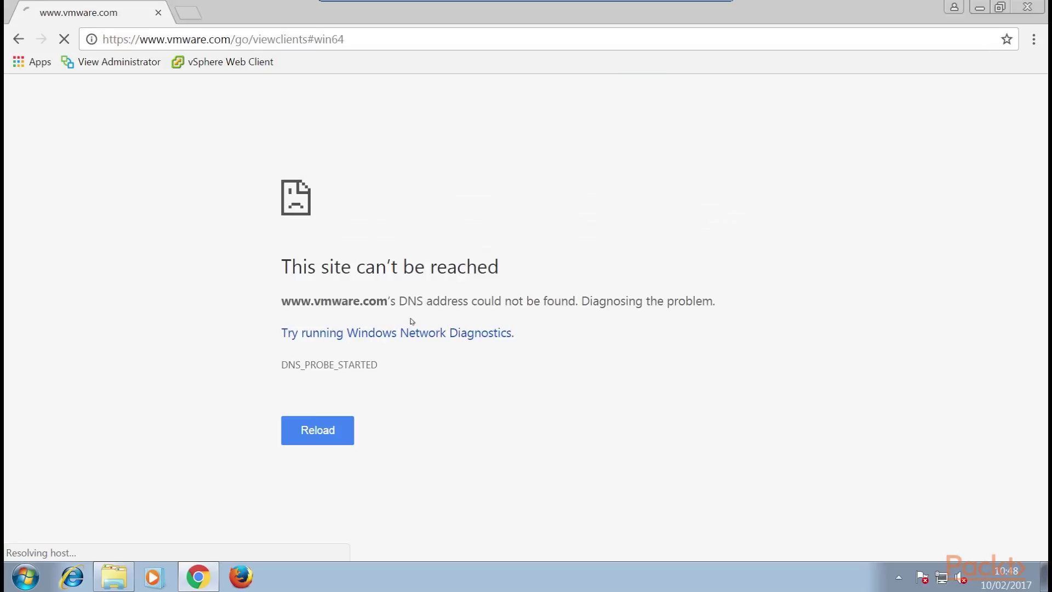
{"action": "left_click", "coordinate": [980, 8]}
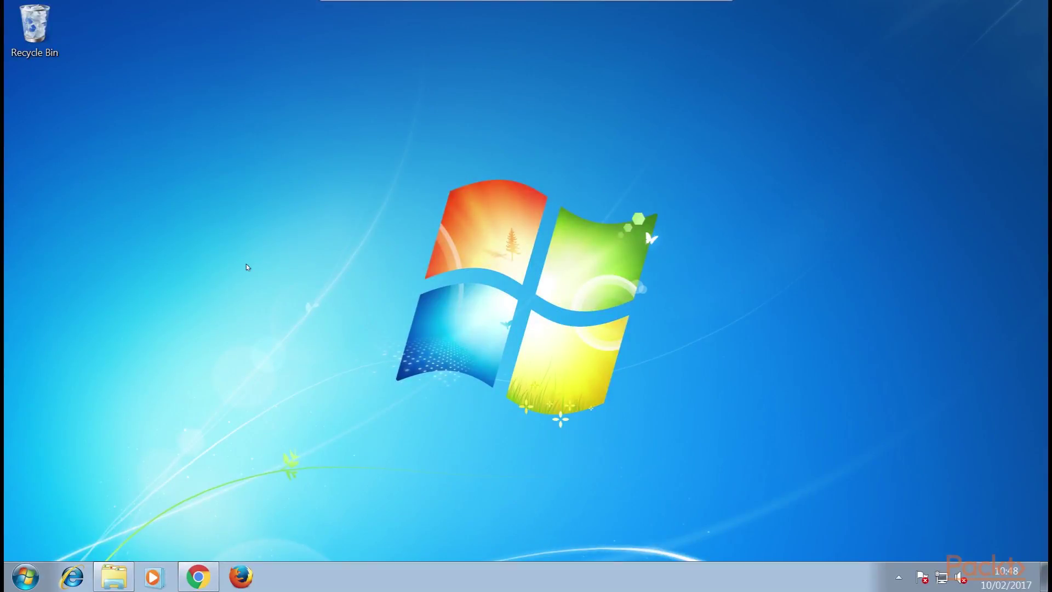
Run the VMware-Horizon-Client-4.3.0-4710077 installer from the Downloads folder via Explorer's jump list.
{"action": "right_click", "coordinate": [130, 577]}
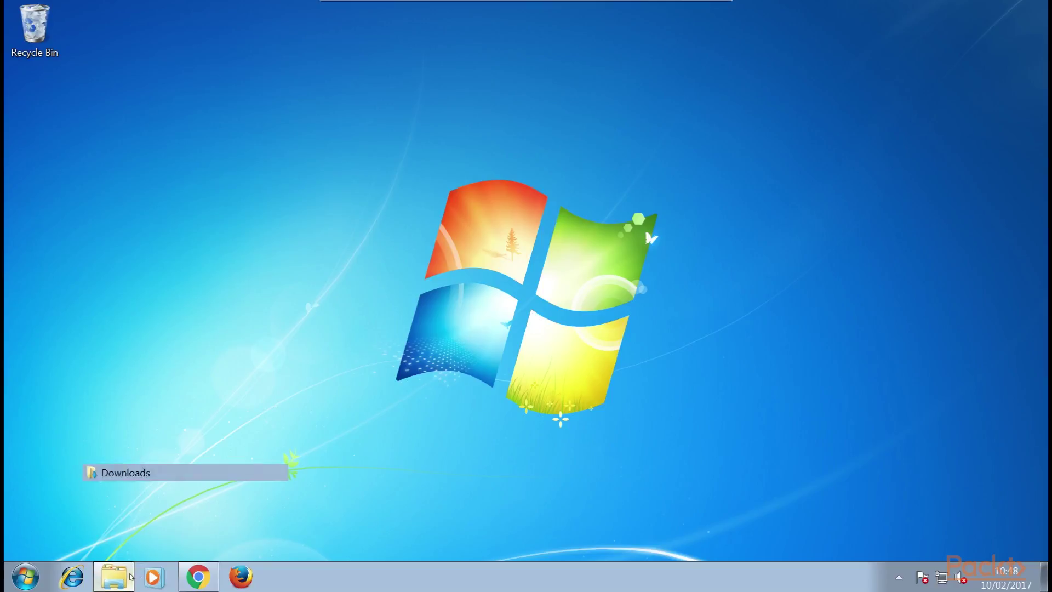
{"action": "left_click", "coordinate": [125, 472]}
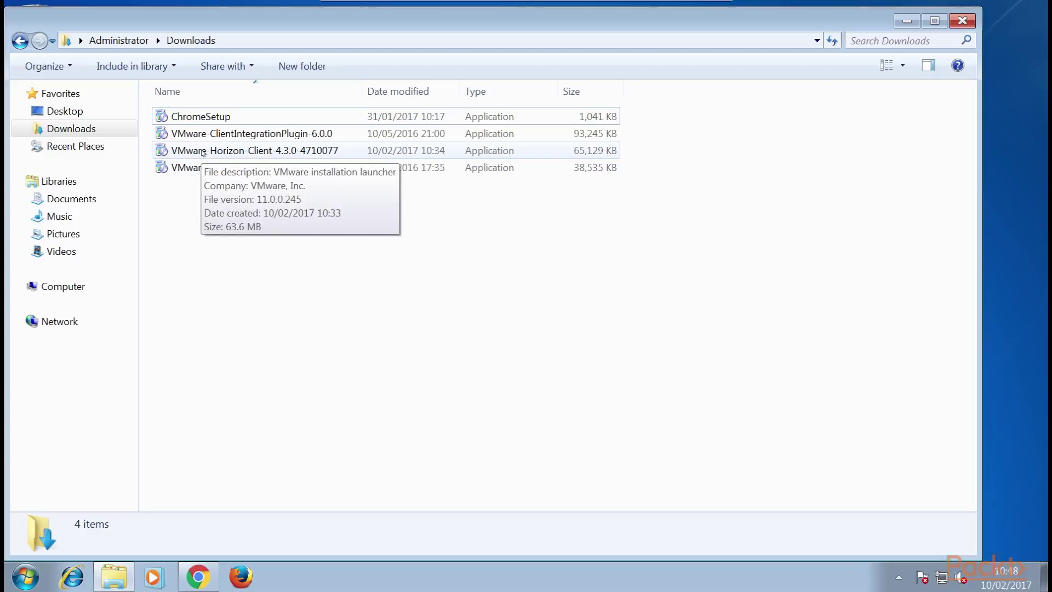
{"action": "double_click", "coordinate": [202, 152]}
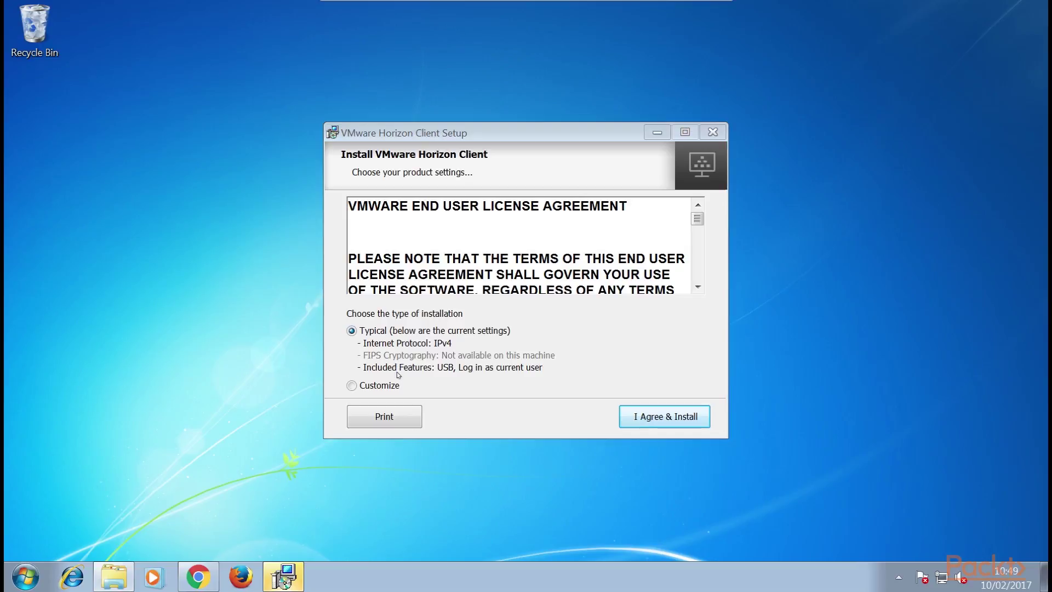
Choose a Customize install, accept the licence, and keep the IPv4 protocol.
{"action": "left_click", "coordinate": [354, 390]}
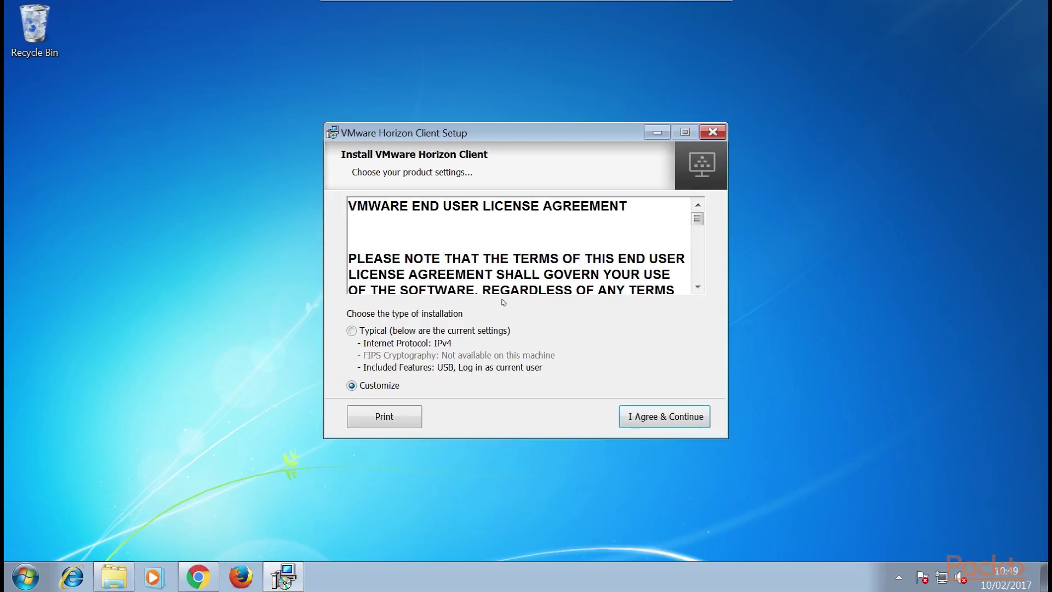
{"action": "left_click", "coordinate": [659, 417]}
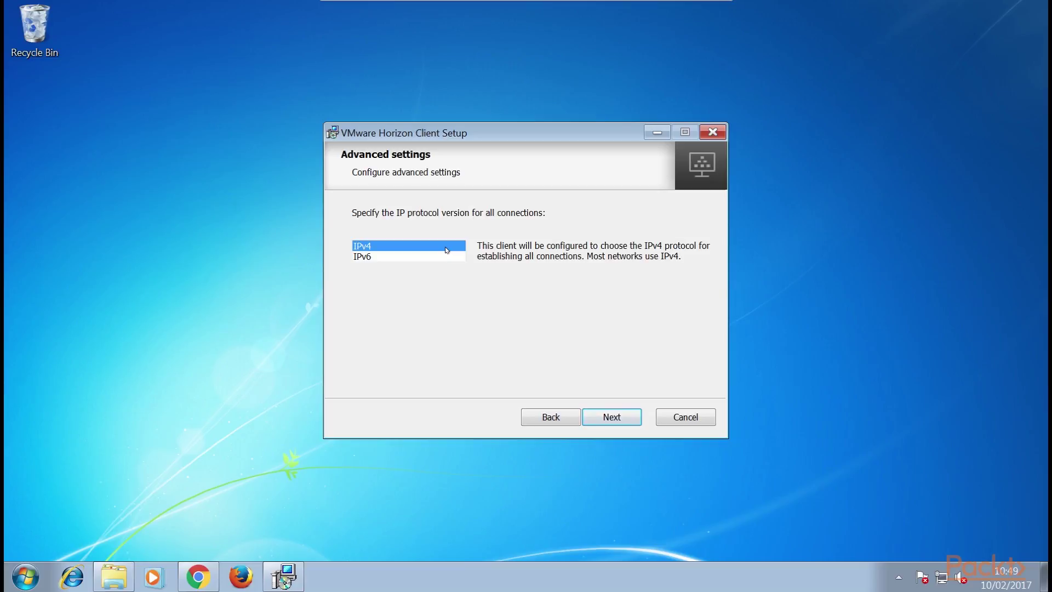
{"action": "left_click", "coordinate": [608, 417]}
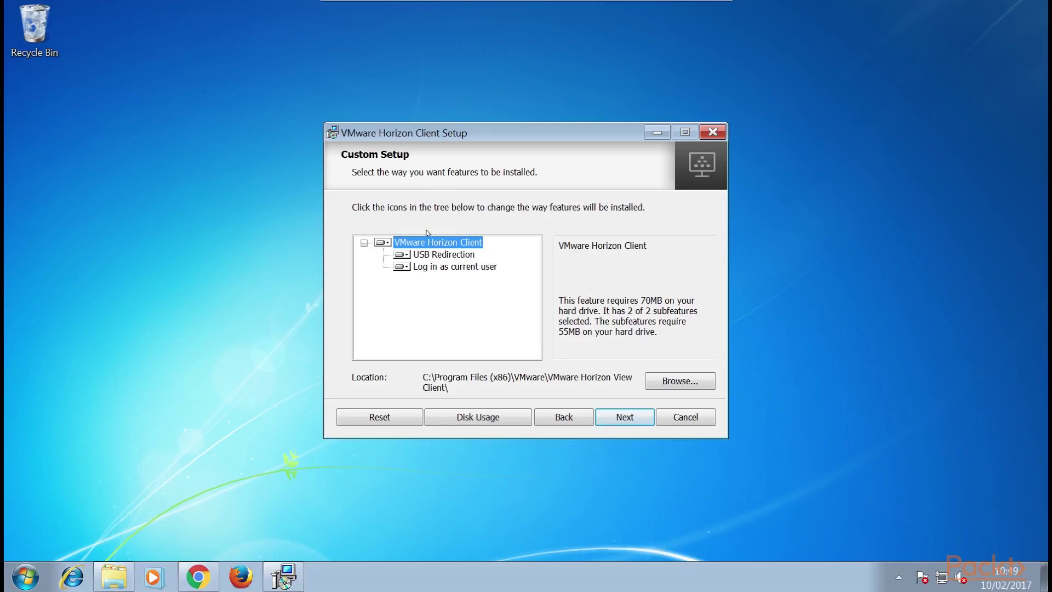
Review the USB Redirection and Log in as current user features, keeping defaults.
{"action": "left_click", "coordinate": [412, 257]}
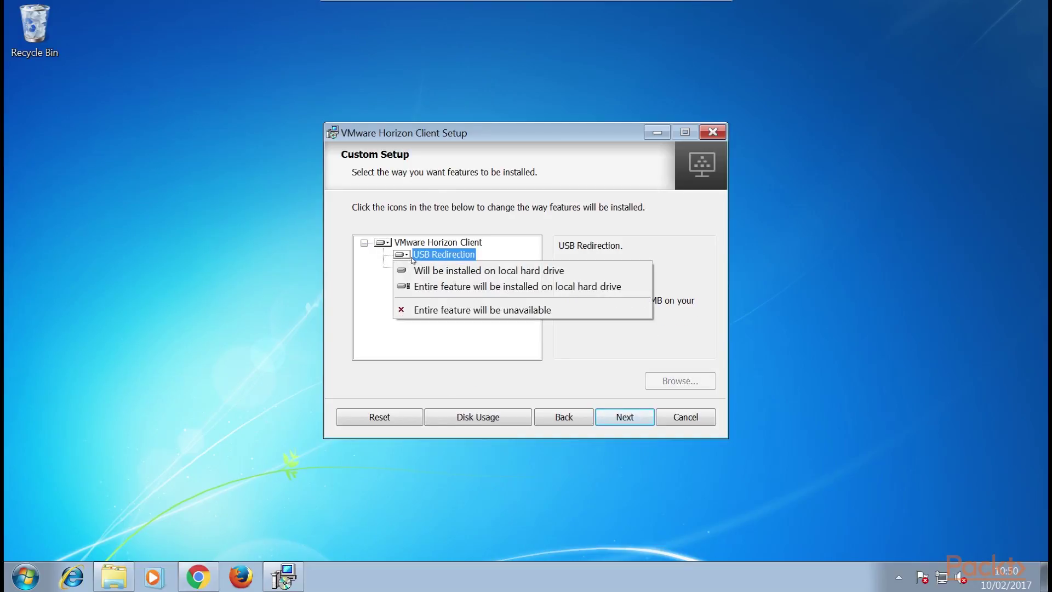
{"action": "left_click", "coordinate": [412, 258]}
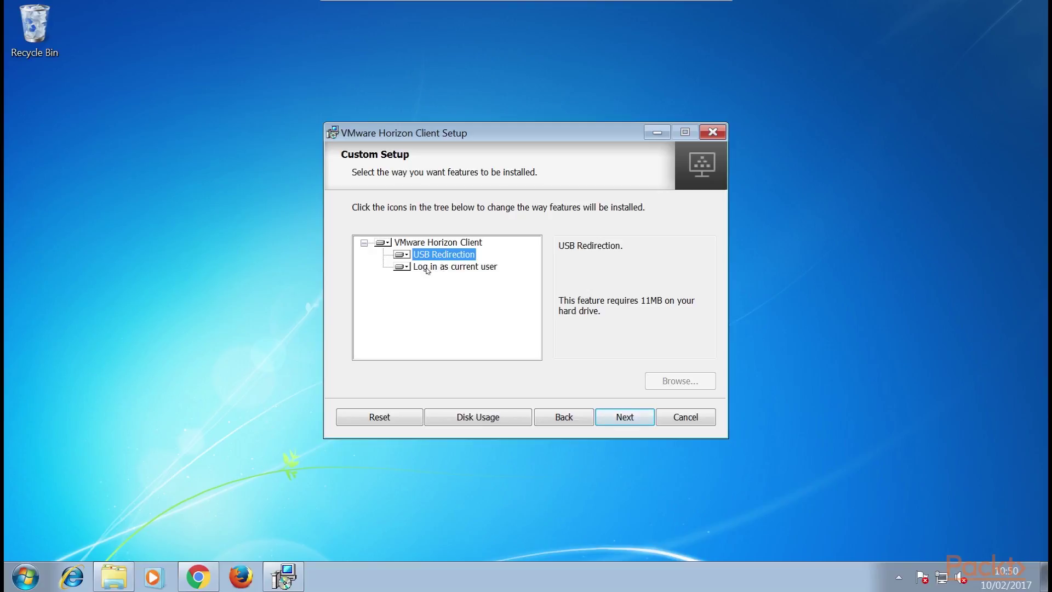
{"action": "left_click", "coordinate": [427, 268]}
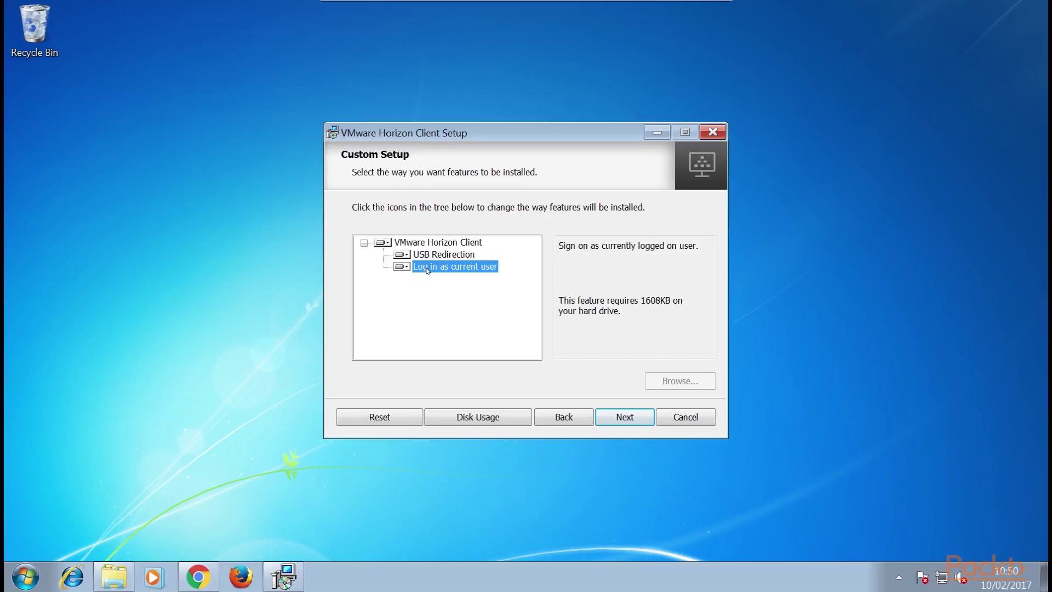
{"action": "left_click", "coordinate": [632, 413]}
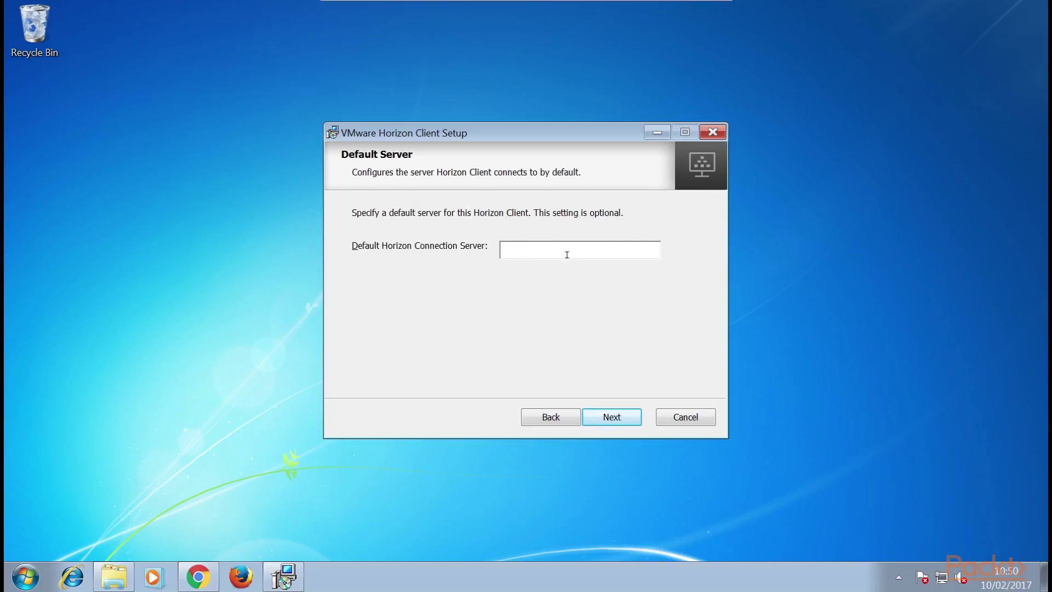
Enter hzn7-cs1.pvolab.com as default server, keeping single sign-on and both shortcuts unchanged.
{"action": "type", "text": "hzn7-cs1"}
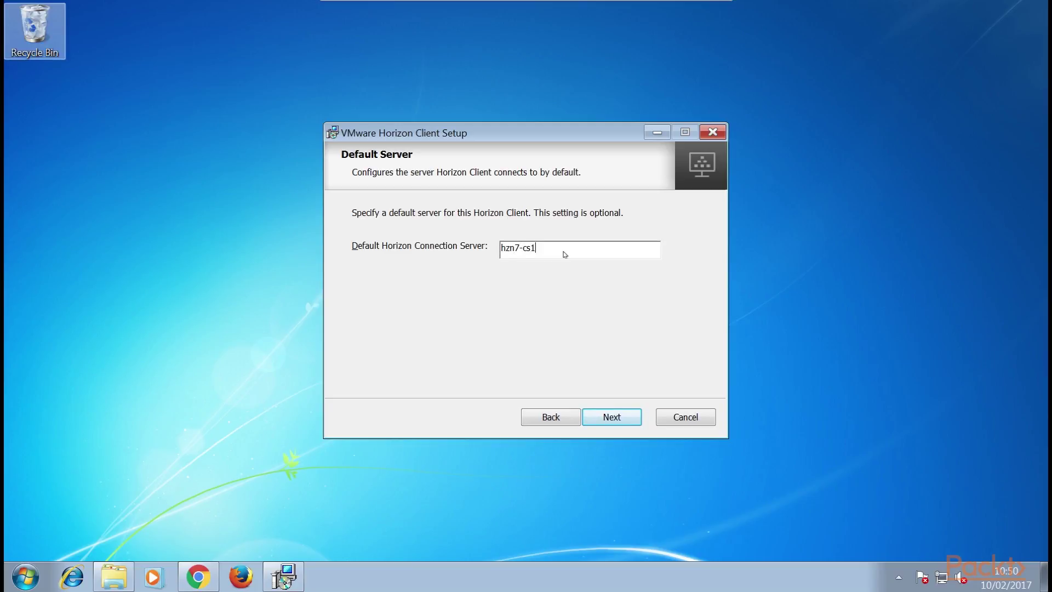
{"action": "type", "text": ".pvolab.com"}
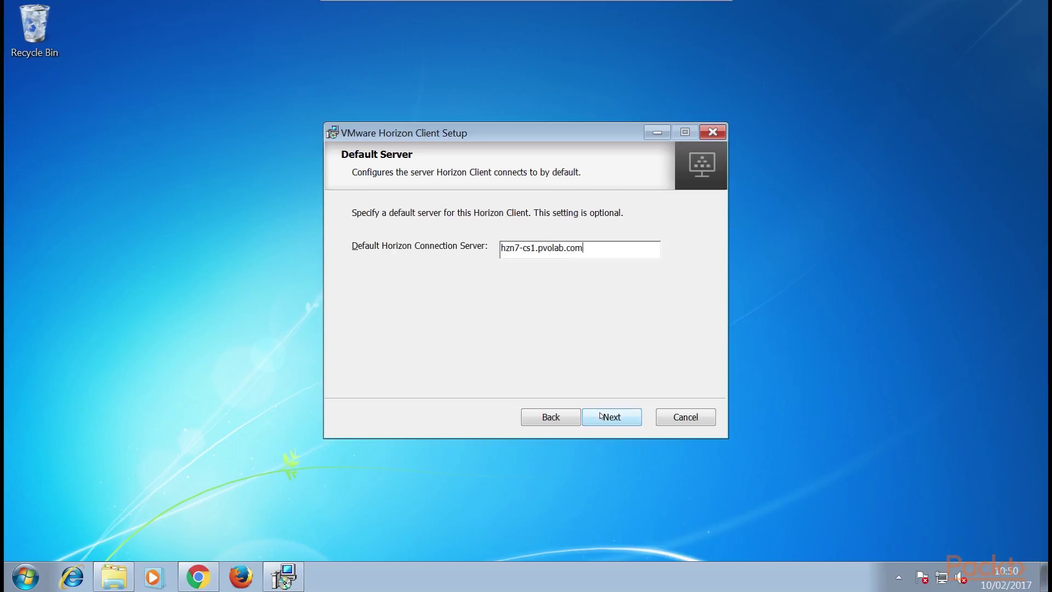
{"action": "left_click", "coordinate": [602, 416]}
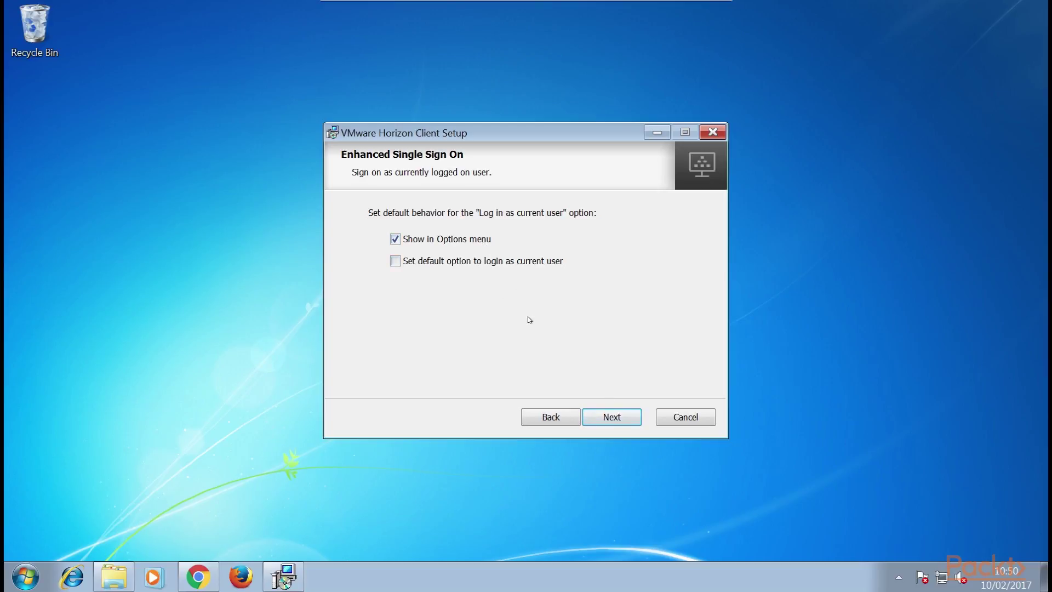
{"action": "left_click", "coordinate": [616, 420]}
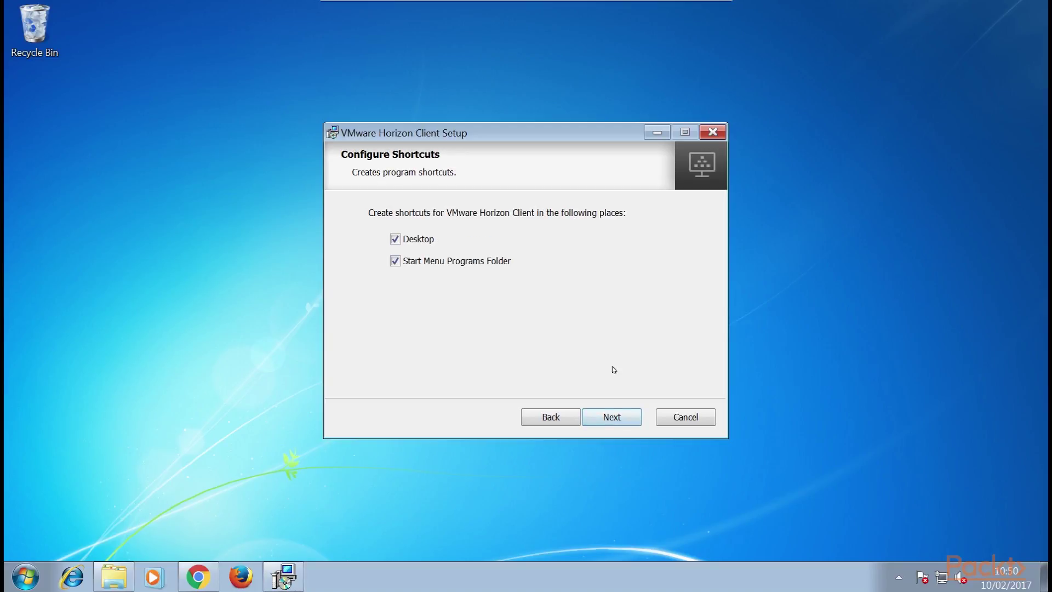
{"action": "left_click", "coordinate": [625, 418]}
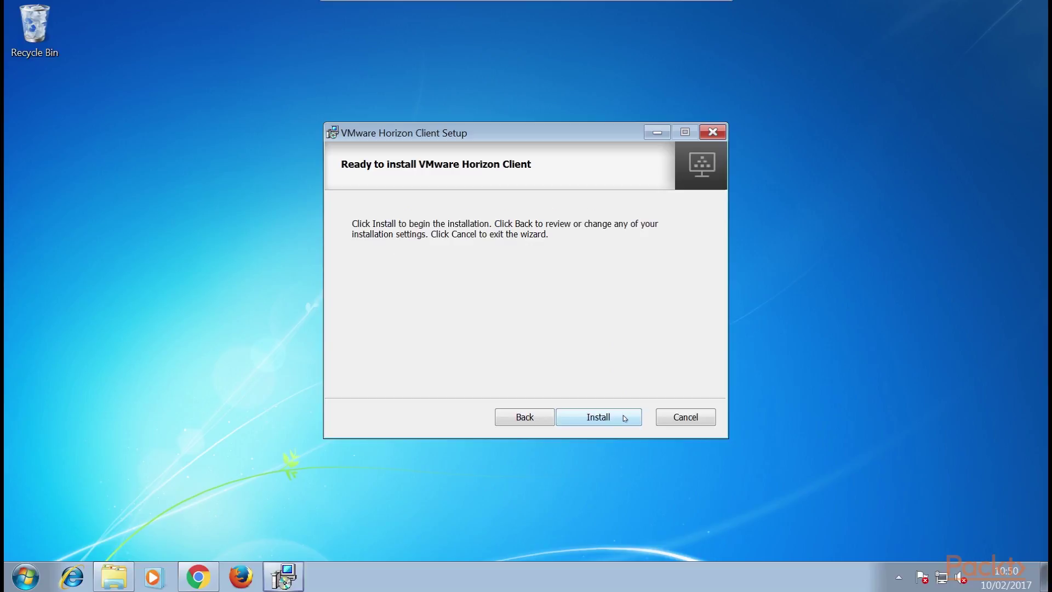
Complete the Horizon Client installation, close the setup wizard and decline the restart.
{"action": "left_click", "coordinate": [615, 415]}
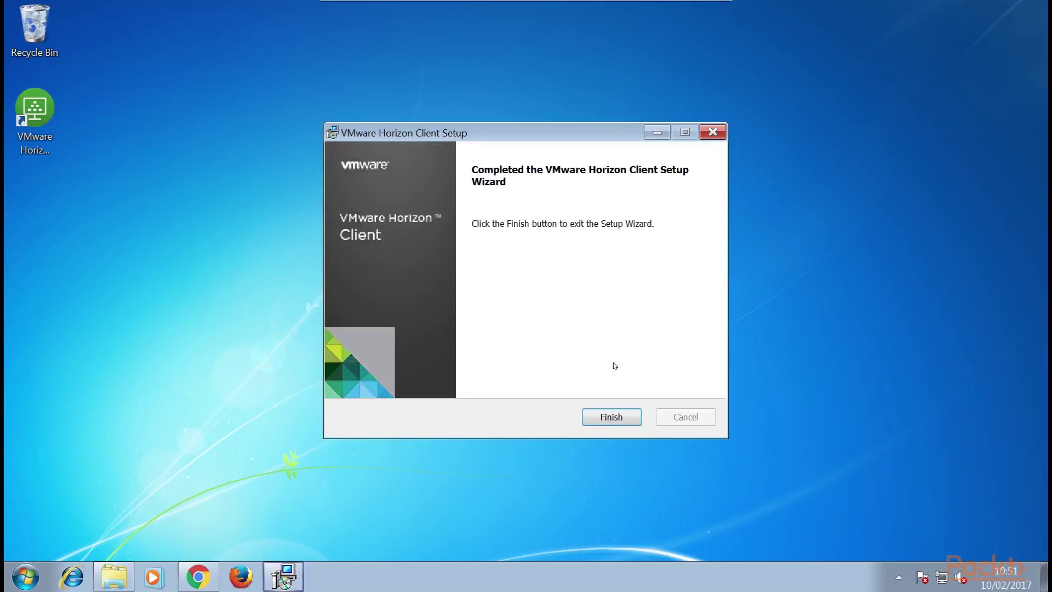
{"action": "left_click", "coordinate": [619, 418]}
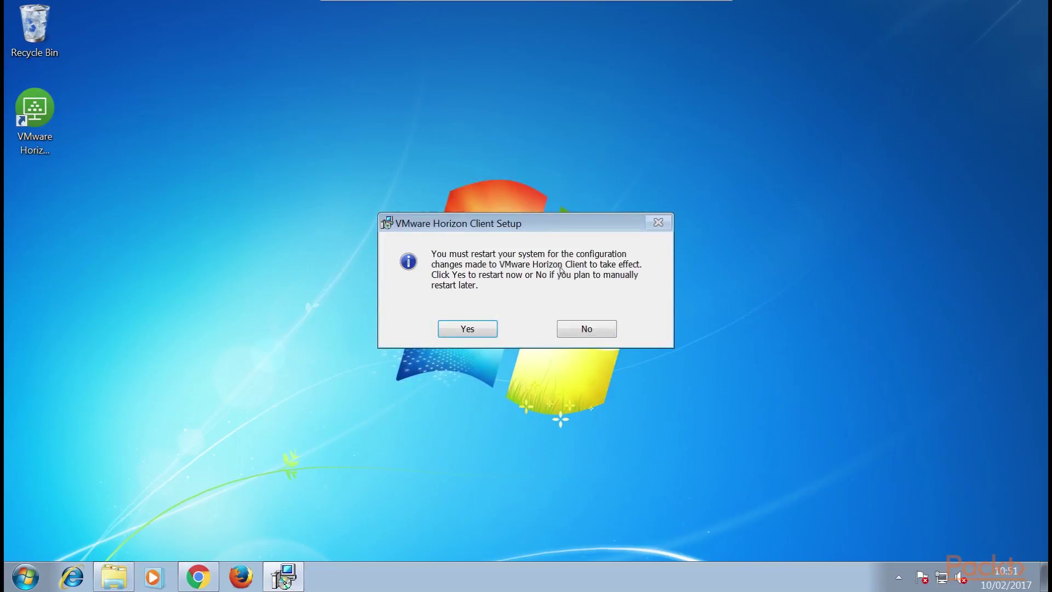
{"action": "left_click", "coordinate": [587, 332]}
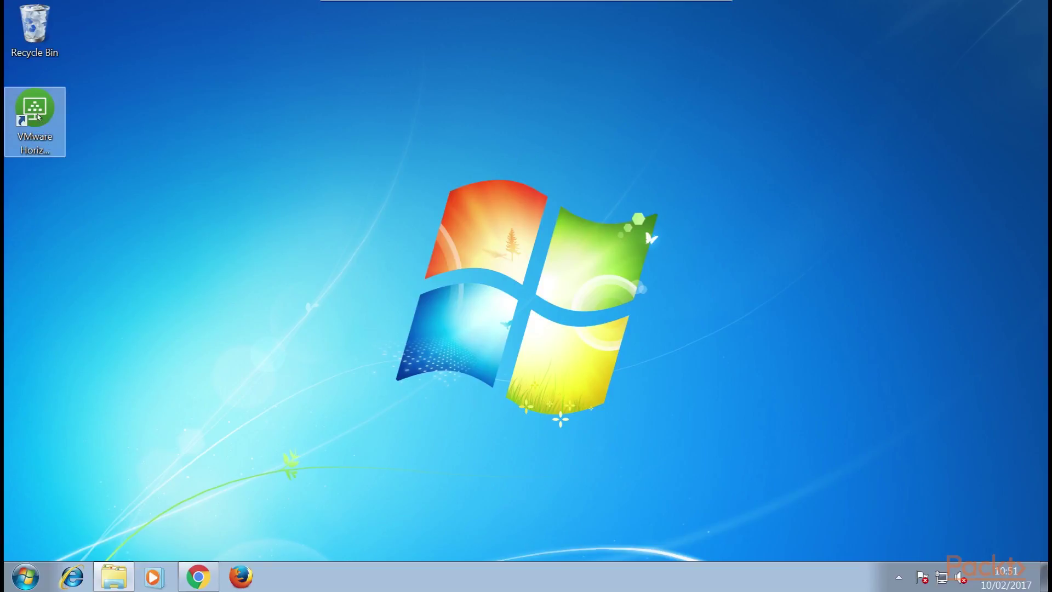
Launch Horizon Client, log in to hzn7-cs1.pvolab.com with the password, and start Windows 10 Desktop.
{"action": "double_click", "coordinate": [38, 116]}
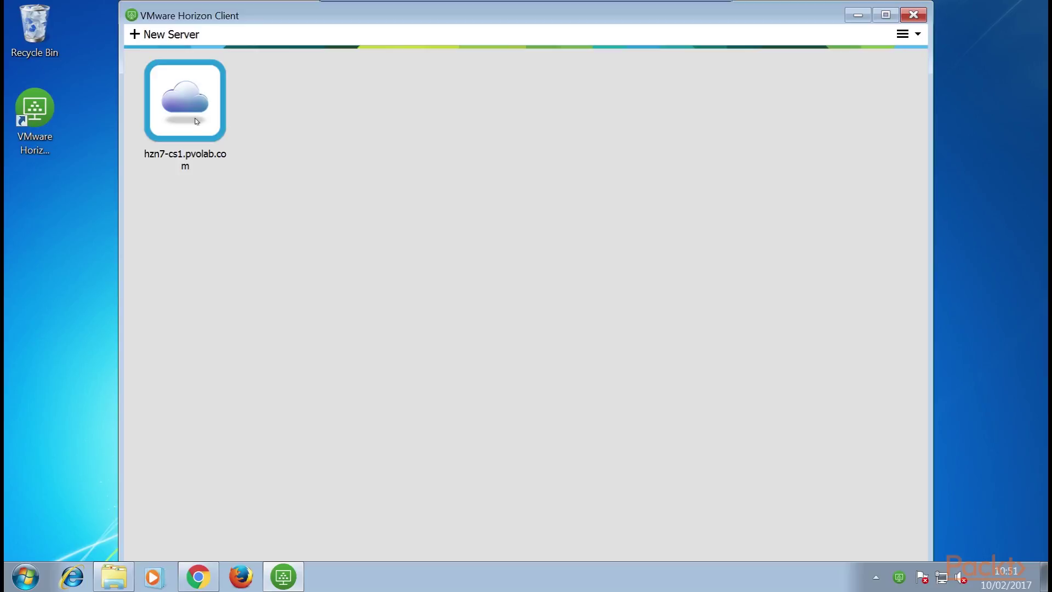
{"action": "double_click", "coordinate": [197, 121]}
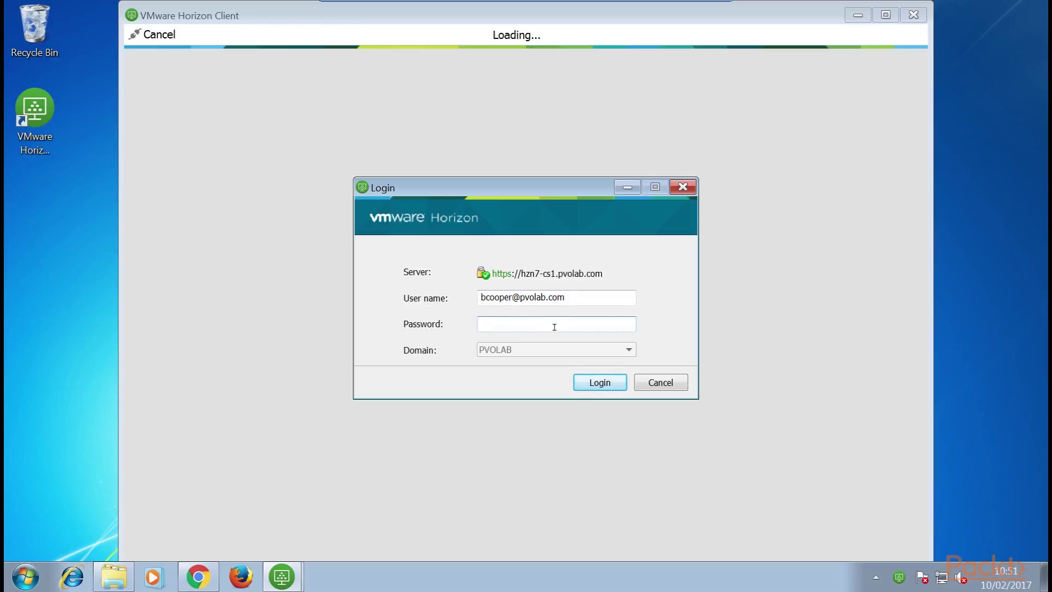
{"action": "type", "text": "•••••••••••"}
{"action": "key", "text": "Return"}
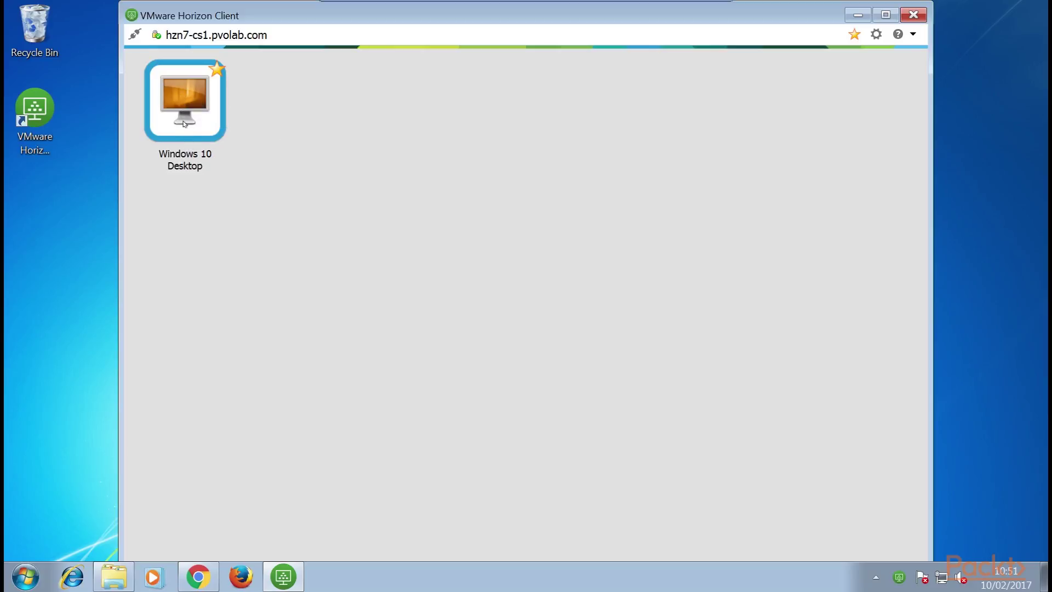
{"action": "double_click", "coordinate": [189, 104]}
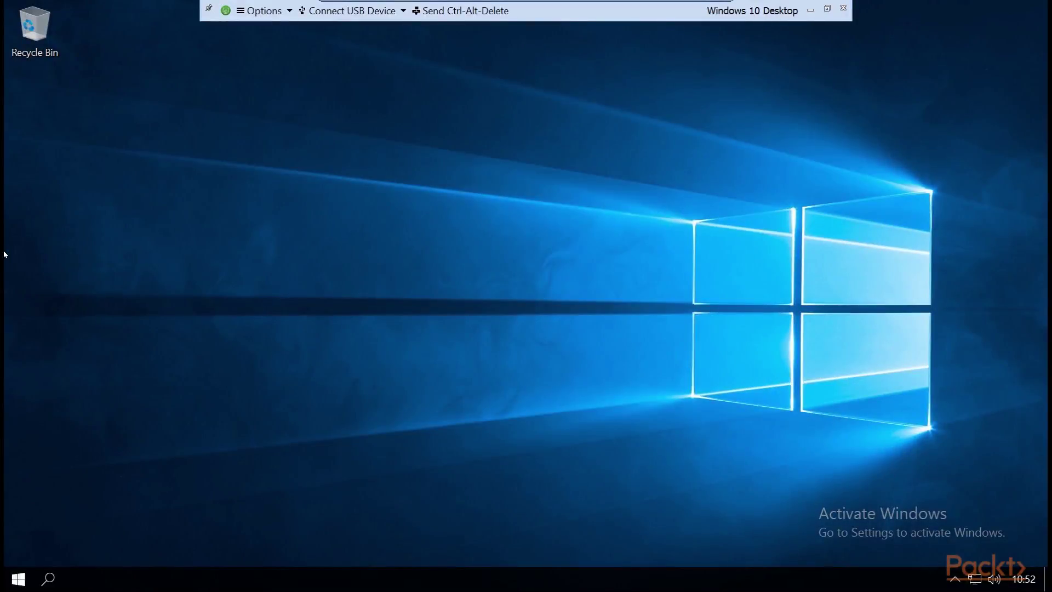
Inspect the Options and Connect USB Device menus in the Windows 10 Desktop session.
{"action": "mouse_move", "coordinate": [403, 2]}
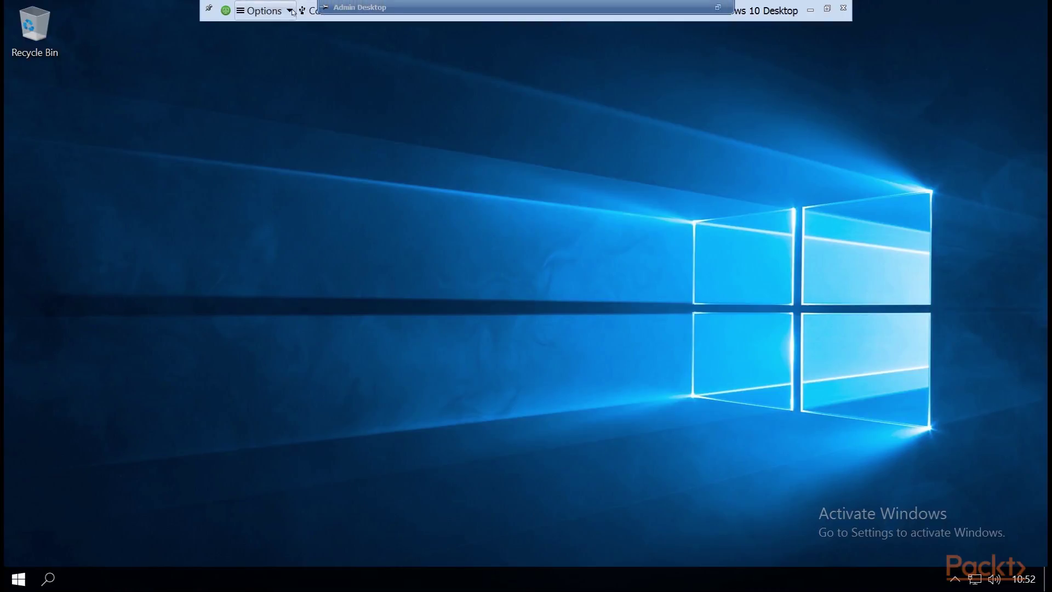
{"action": "left_click", "coordinate": [261, 11]}
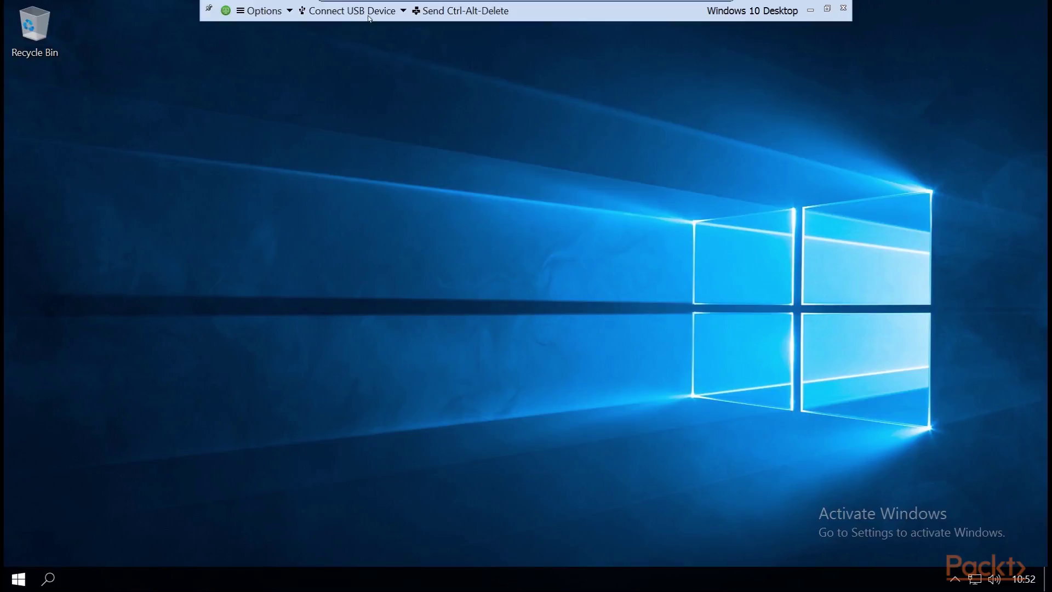
{"action": "left_click", "coordinate": [402, 12]}
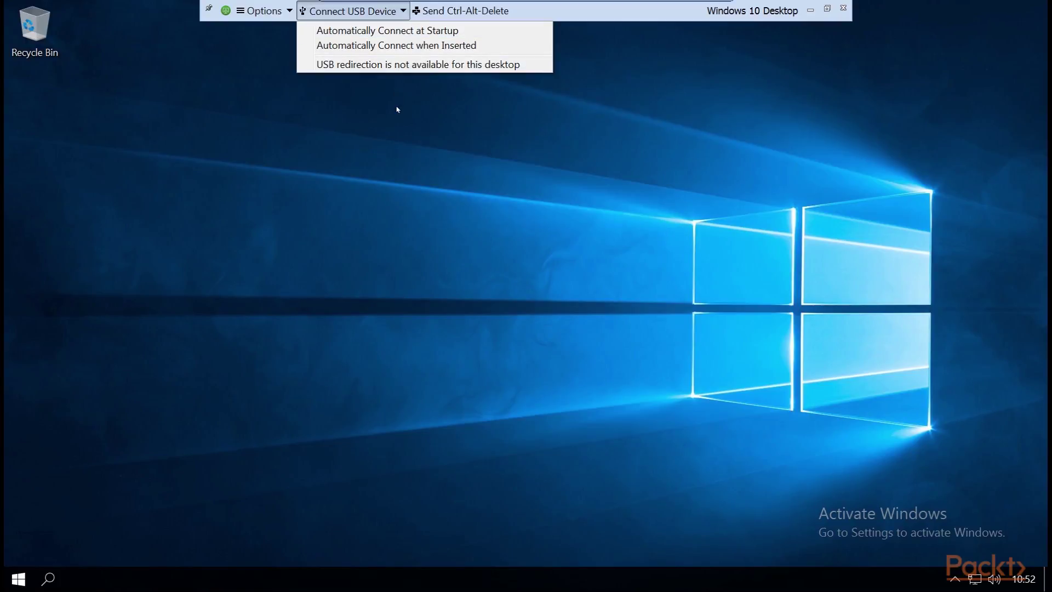
{"action": "left_click", "coordinate": [445, 151]}
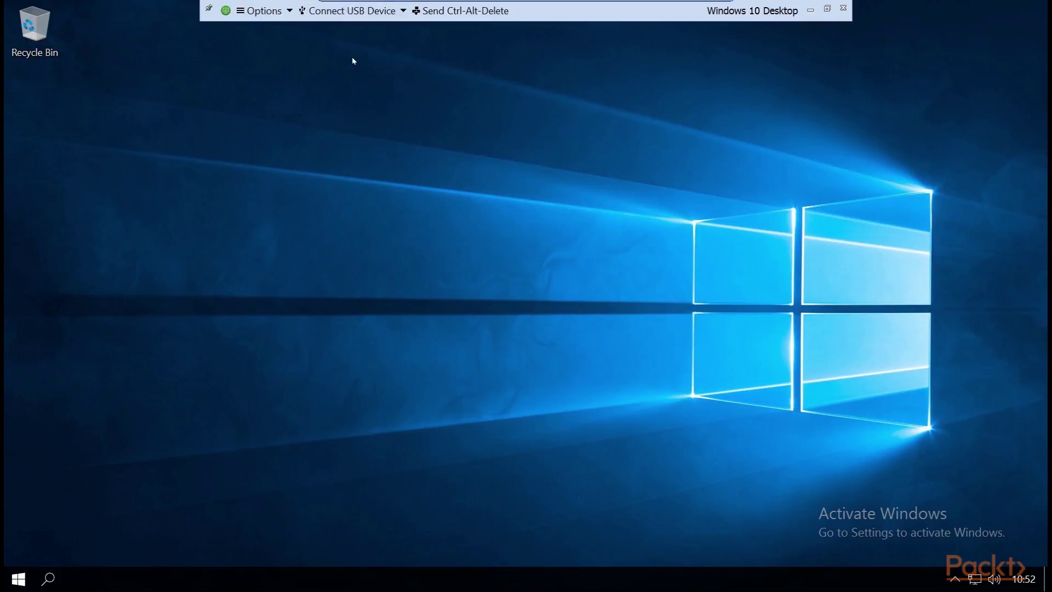
Disconnect and log off the Windows 10 Desktop session, confirming with OK.
{"action": "left_click", "coordinate": [264, 11]}
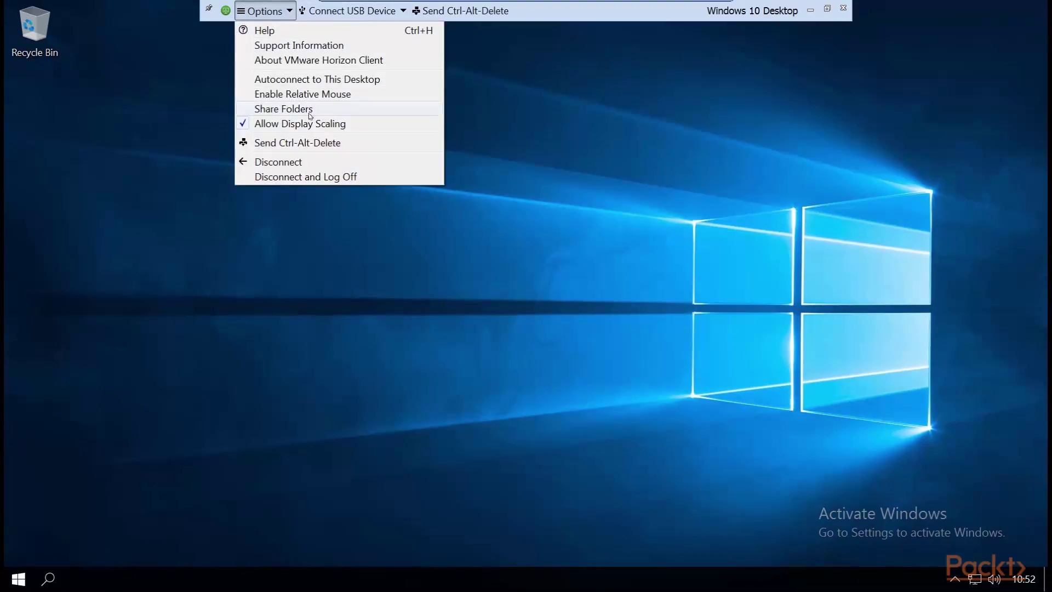
{"action": "left_click", "coordinate": [301, 177]}
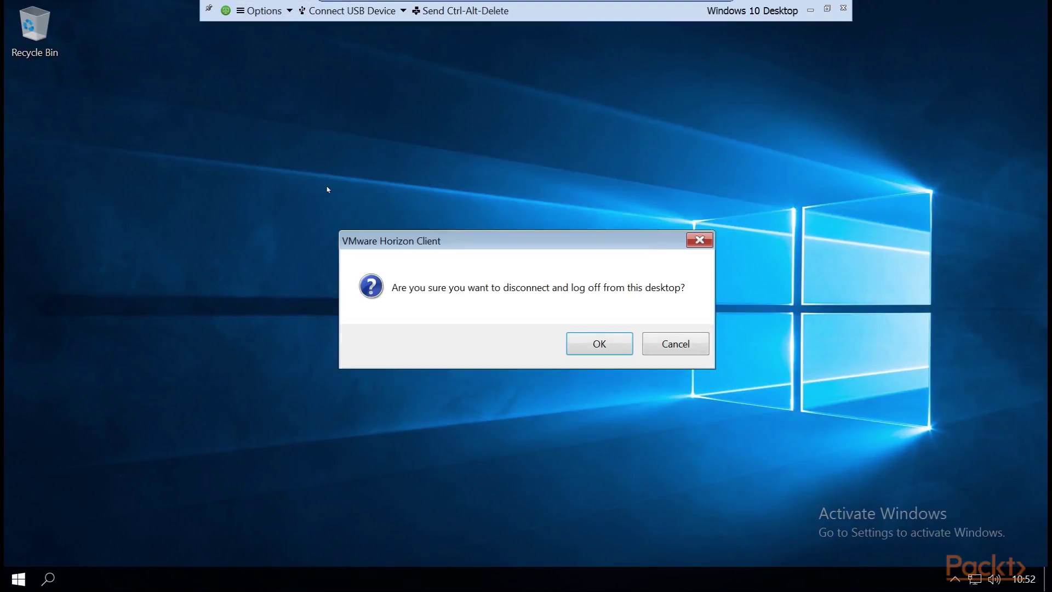
{"action": "left_click", "coordinate": [601, 350]}
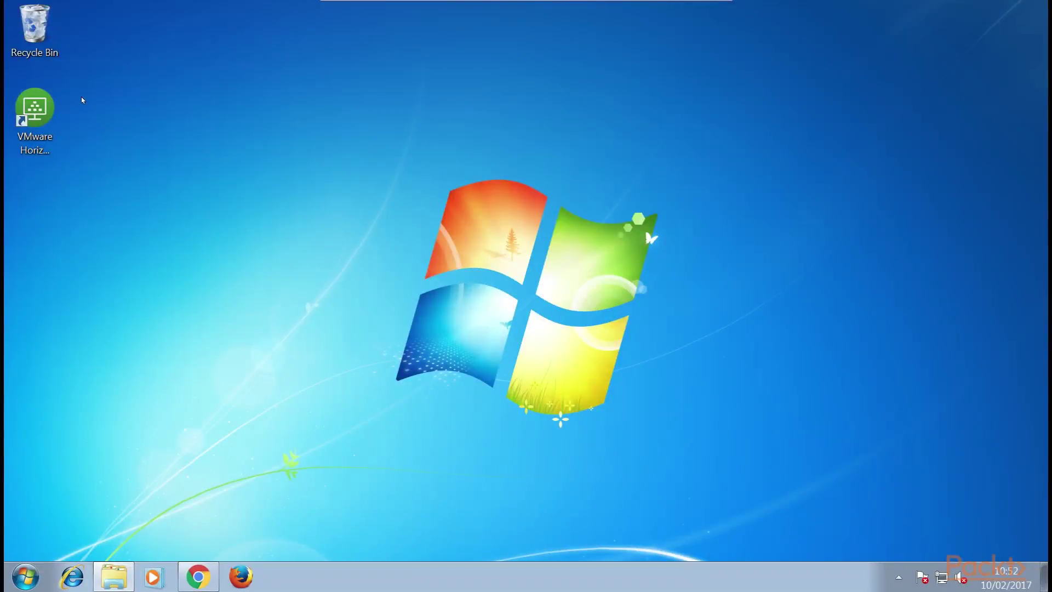
Reconnect to hzn7-cs1.pvolab.com and log in with a different user name and its password.
{"action": "double_click", "coordinate": [42, 112]}
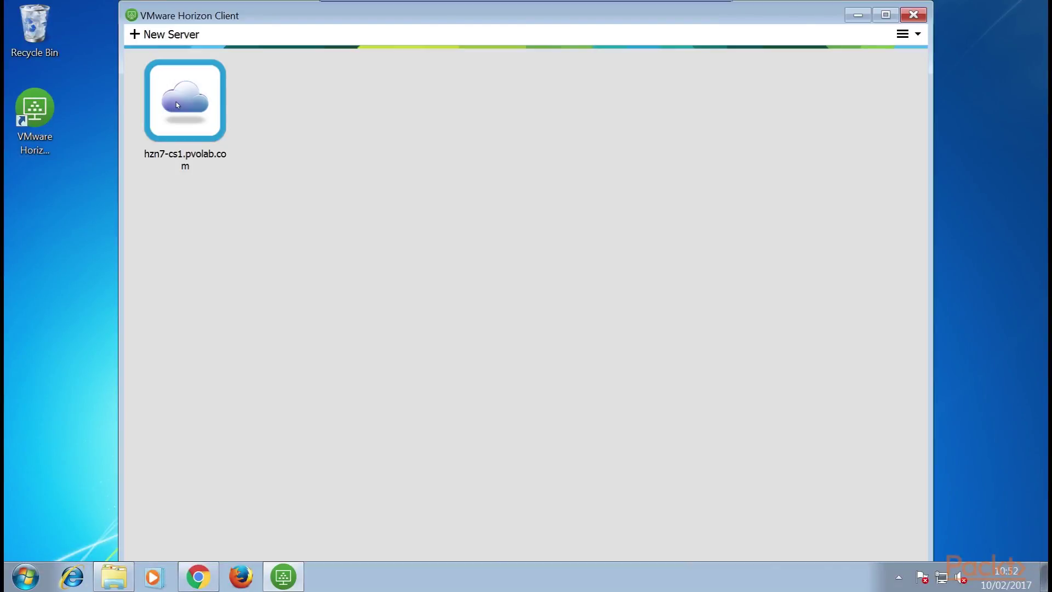
{"action": "double_click", "coordinate": [176, 101]}
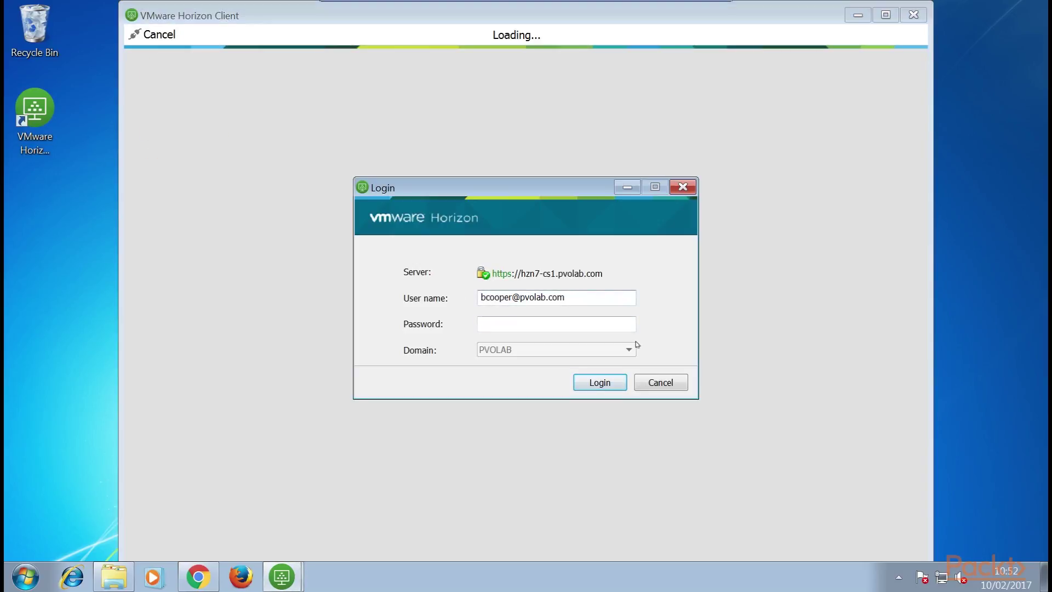
{"action": "key", "text": "BackSpace"}
{"action": "key", "text": "BackSpace"}
{"action": "key", "text": "BackSpace"}
{"action": "key", "text": "BackSpace"}
{"action": "key", "text": "BackSpace"}
{"action": "key", "text": "BackSpace"}
{"action": "key", "text": "BackSpace"}
{"action": "left_click", "coordinate": [605, 330]}
{"action": "type", "text": "******"}
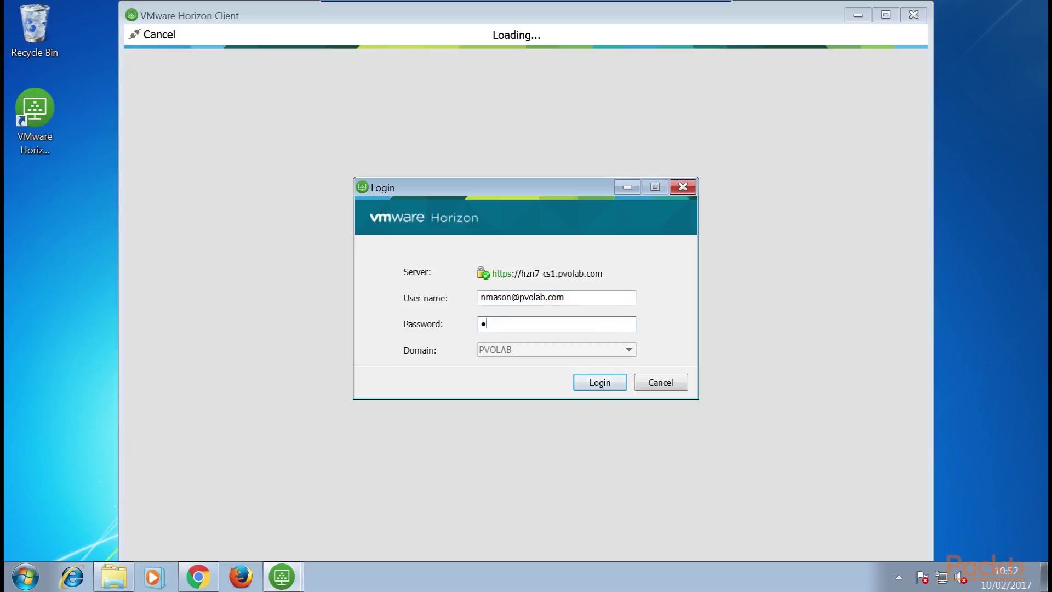
{"action": "type", "text": "*****"}
{"action": "key", "text": "Return"}
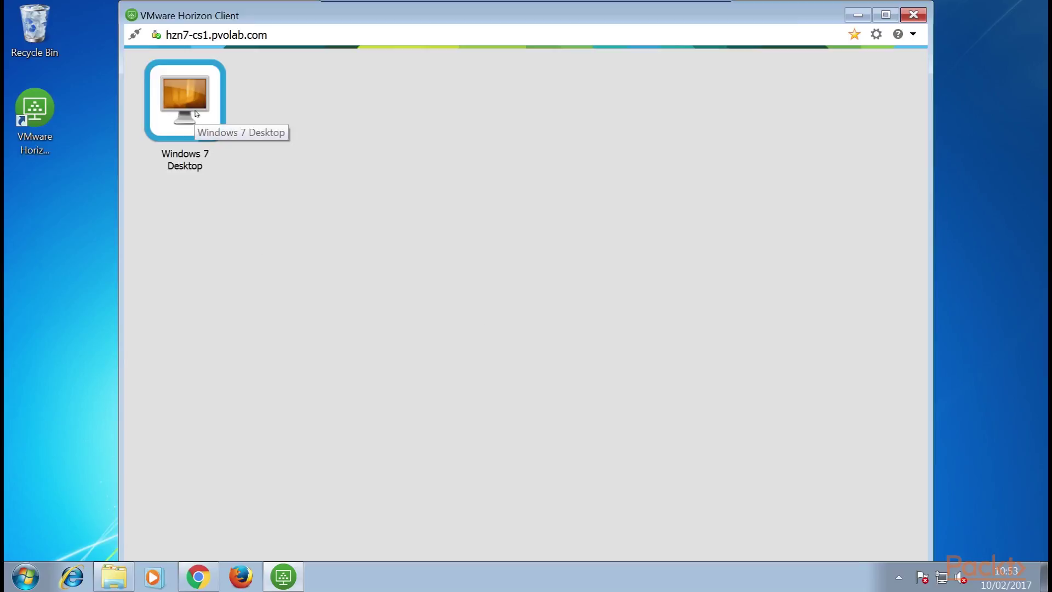
Start the Windows 7 Desktop session and inspect its Options and Connect USB Device menus.
{"action": "double_click", "coordinate": [182, 121]}
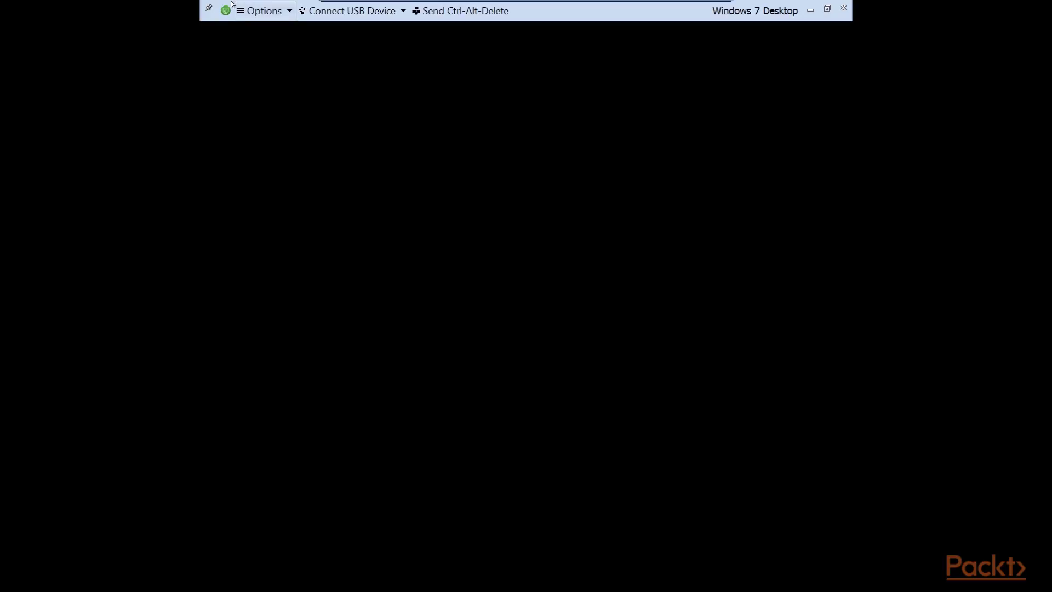
{"action": "left_click", "coordinate": [291, 12]}
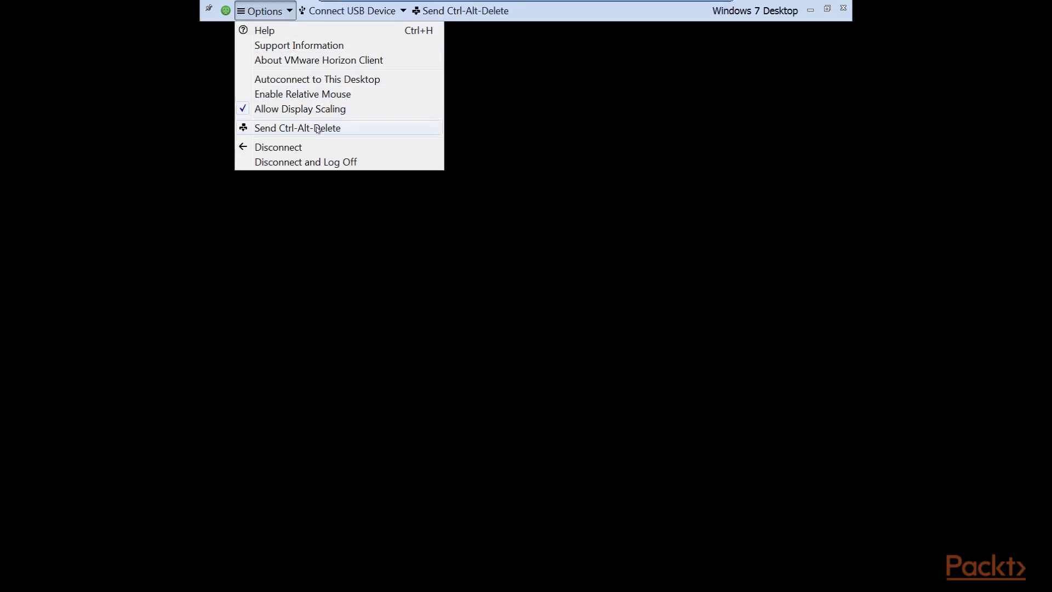
{"action": "left_click", "coordinate": [608, 149]}
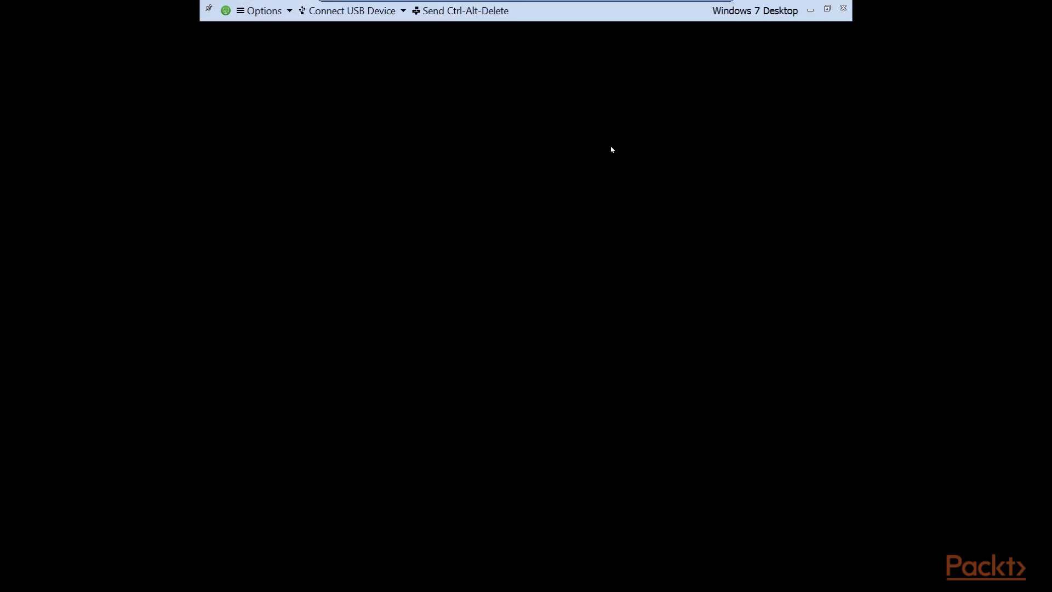
{"action": "left_click", "coordinate": [396, 10]}
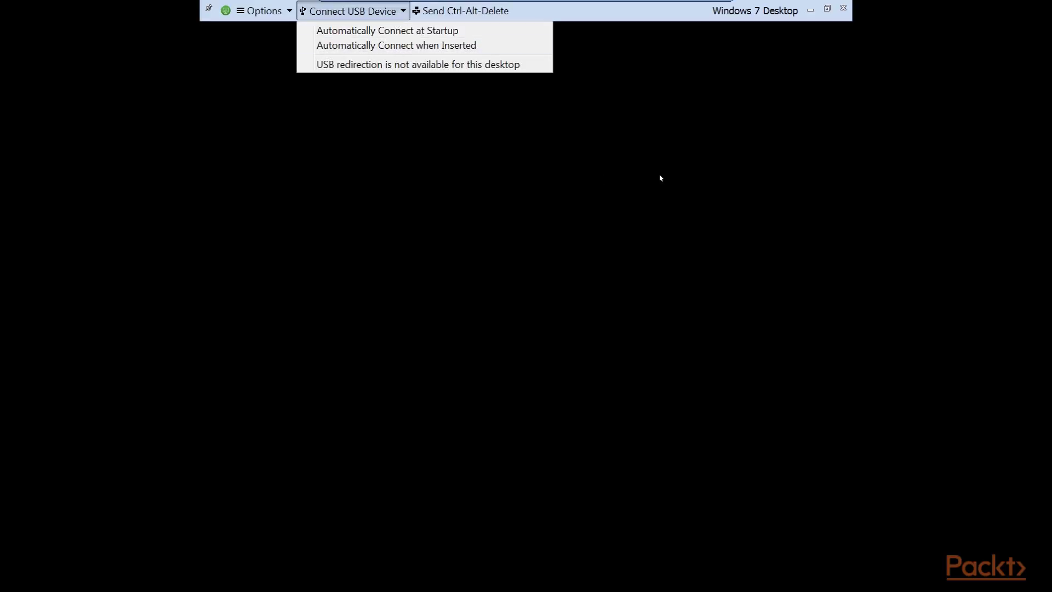
{"action": "left_click", "coordinate": [660, 204]}
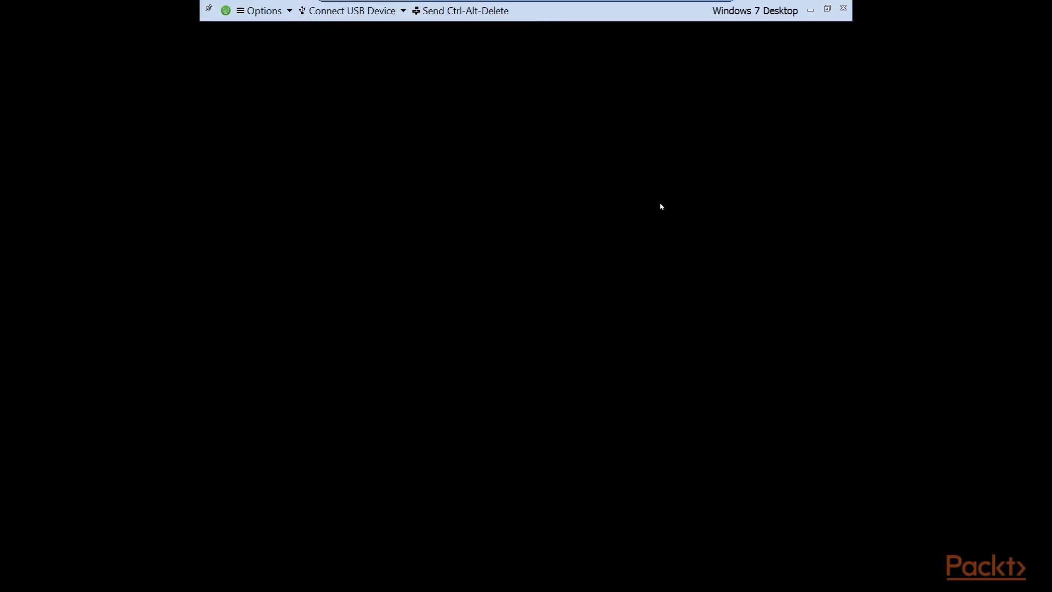
Disconnect and log off the Windows 7 Desktop session, confirming with OK.
{"action": "left_click", "coordinate": [290, 12]}
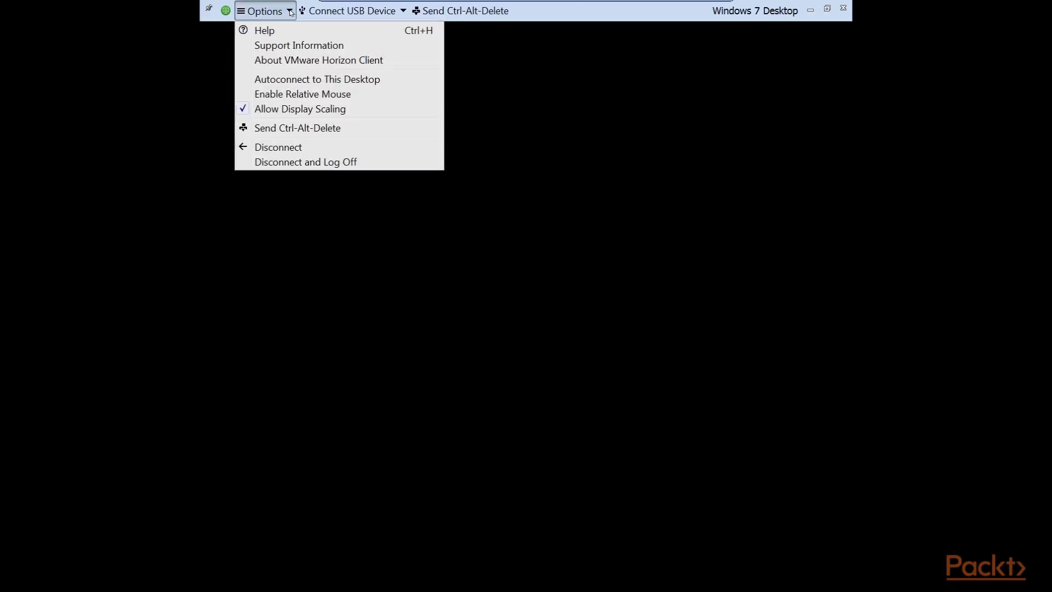
{"action": "left_click", "coordinate": [293, 162]}
{"action": "left_click", "coordinate": [597, 351]}
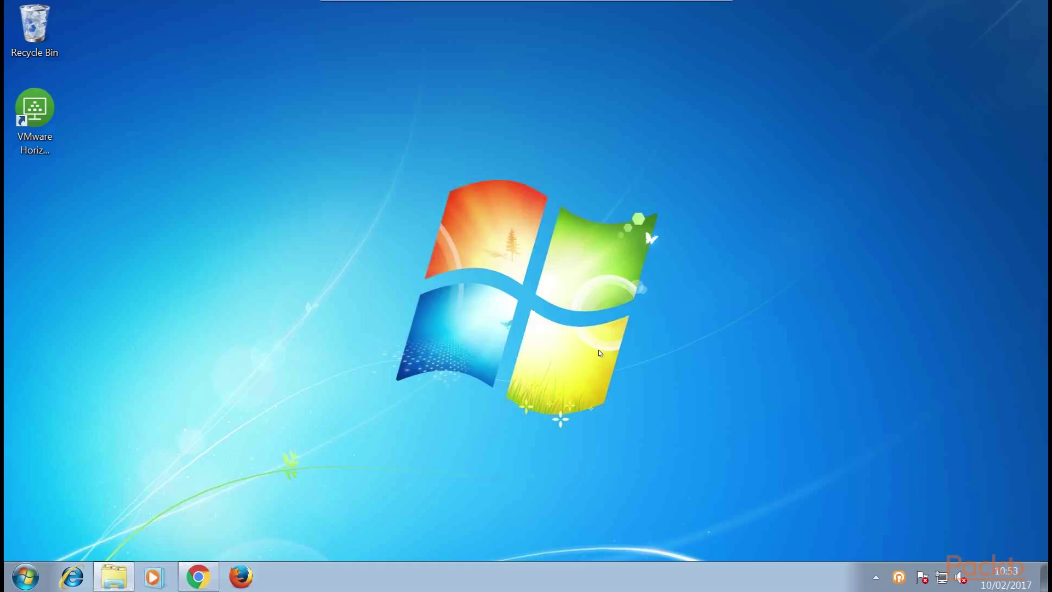